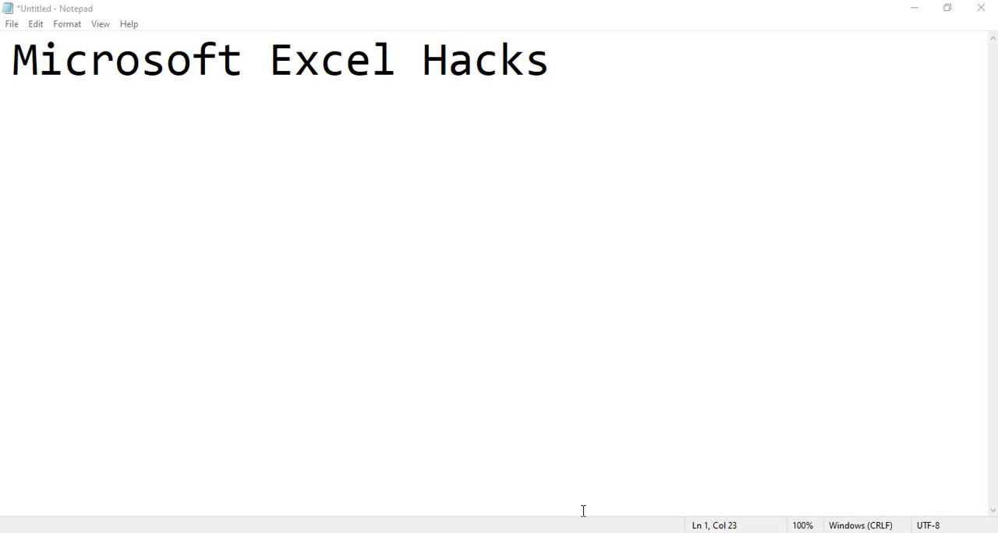
- Switch to the Excel.xlsx workbook in Excel and number the first two items, entering 1 in A2 and 2 in A3
{"action": "mouse_move", "coordinate": [556, 532]}
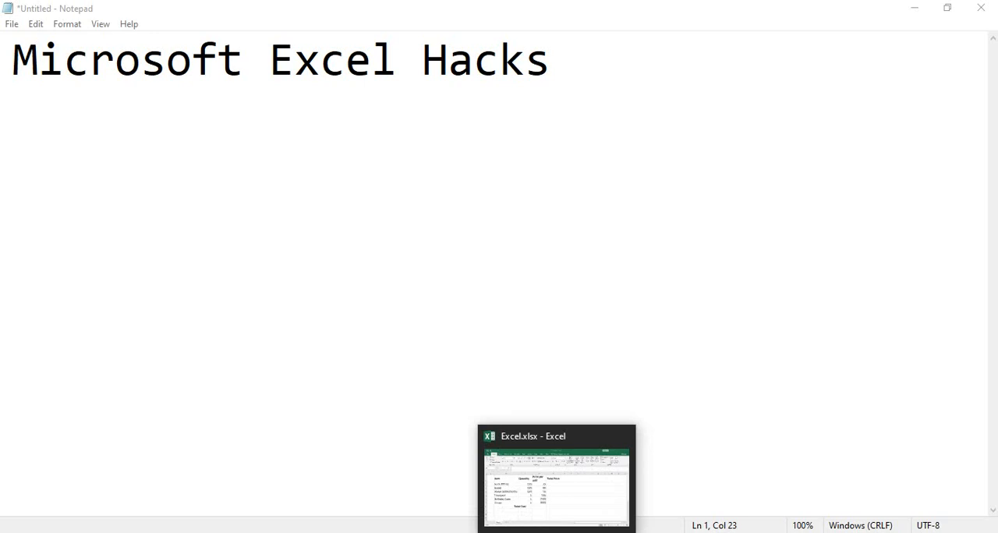
{"action": "left_click", "coordinate": [556, 532]}
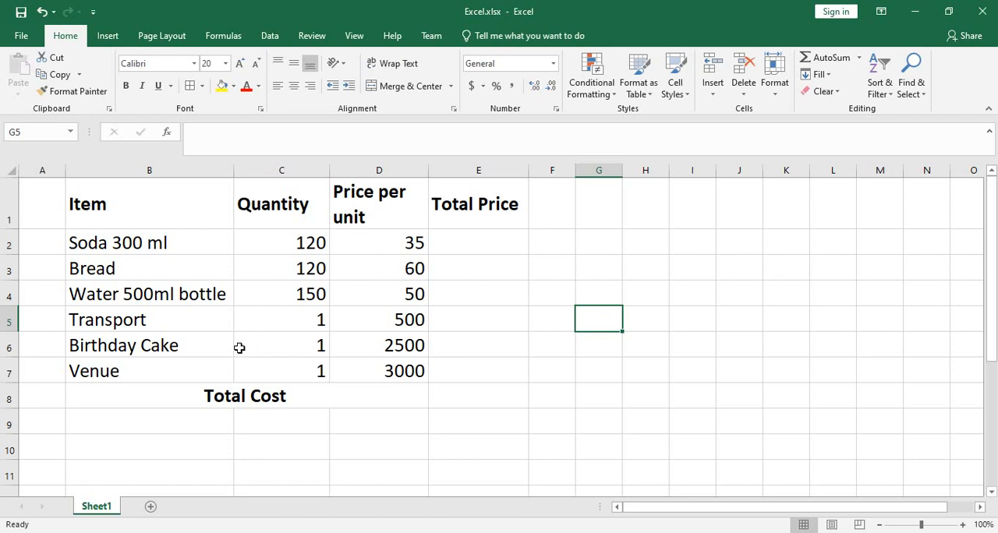
{"action": "left_click", "coordinate": [49, 243]}
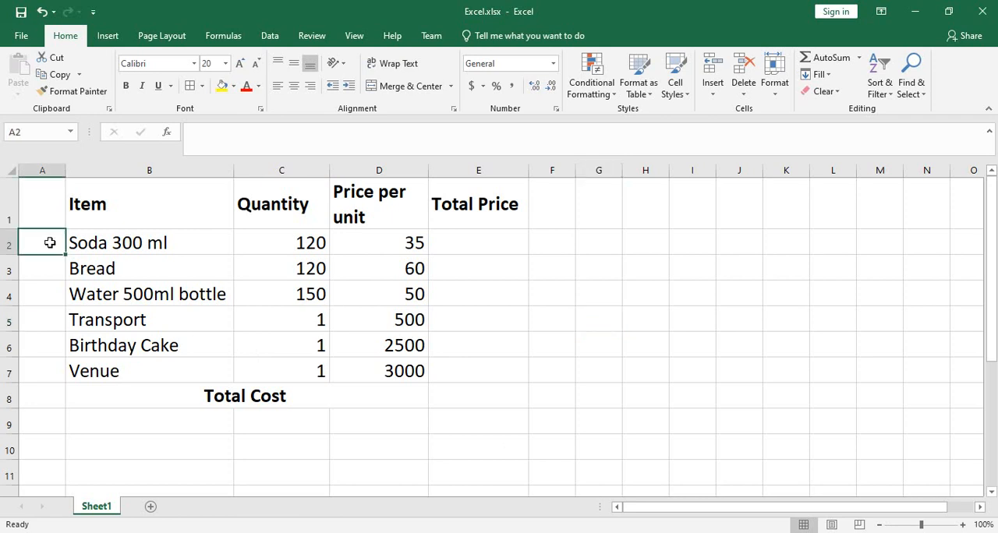
{"action": "type", "text": "1"}
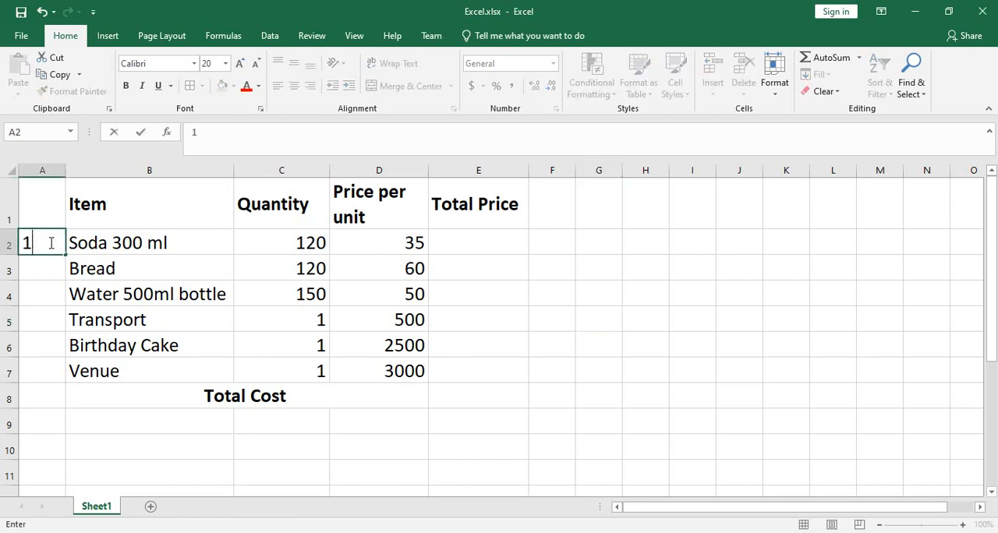
{"action": "key", "text": "Return"}
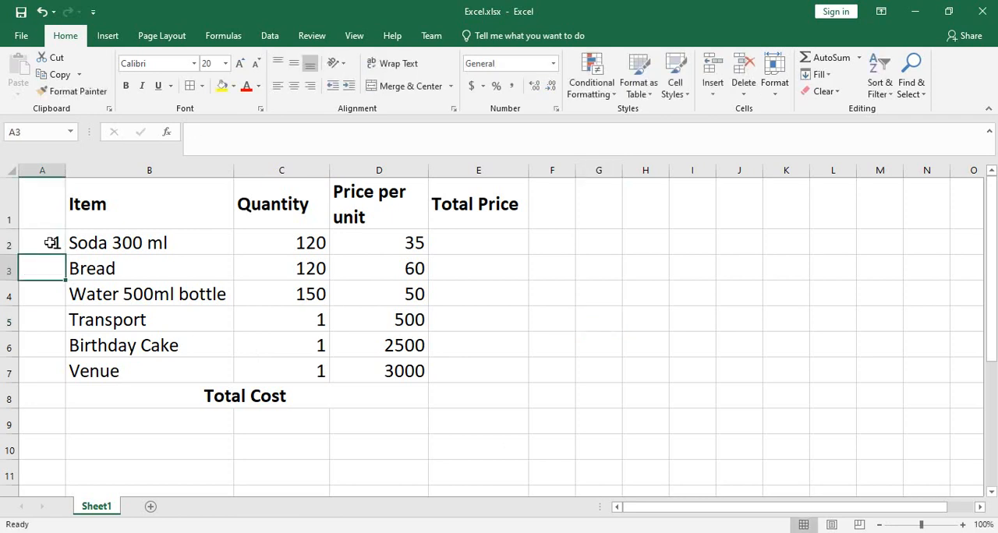
{"action": "type", "text": "2"}
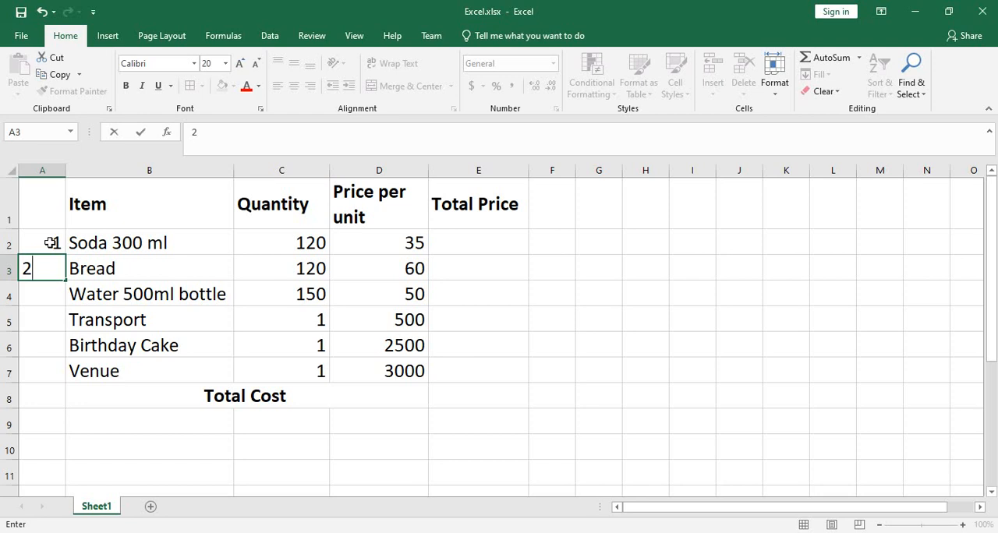
{"action": "left_click", "coordinate": [156, 355]}
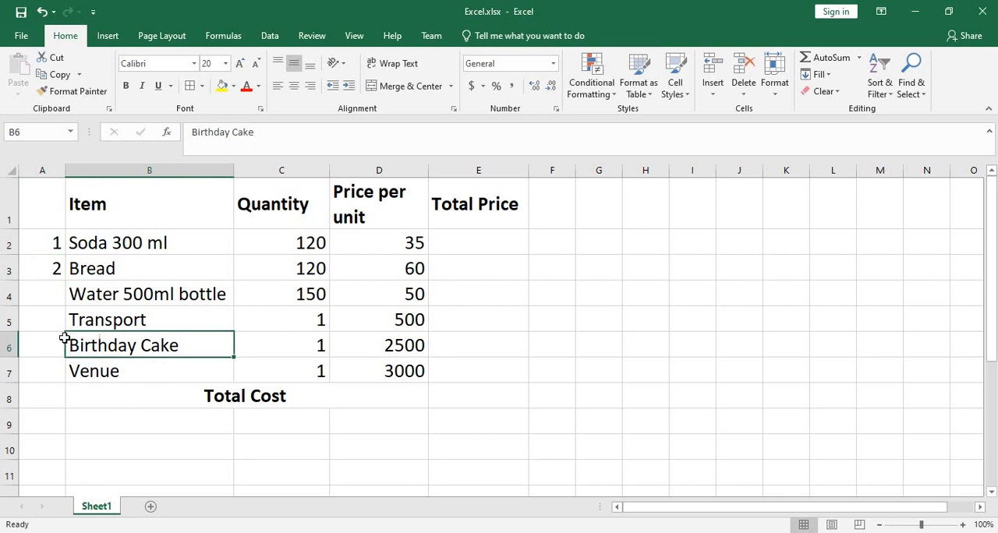
- Extend the number series from A2:A3 down to A7 so every item through Venue is numbered
{"action": "left_click", "coordinate": [55, 248]}
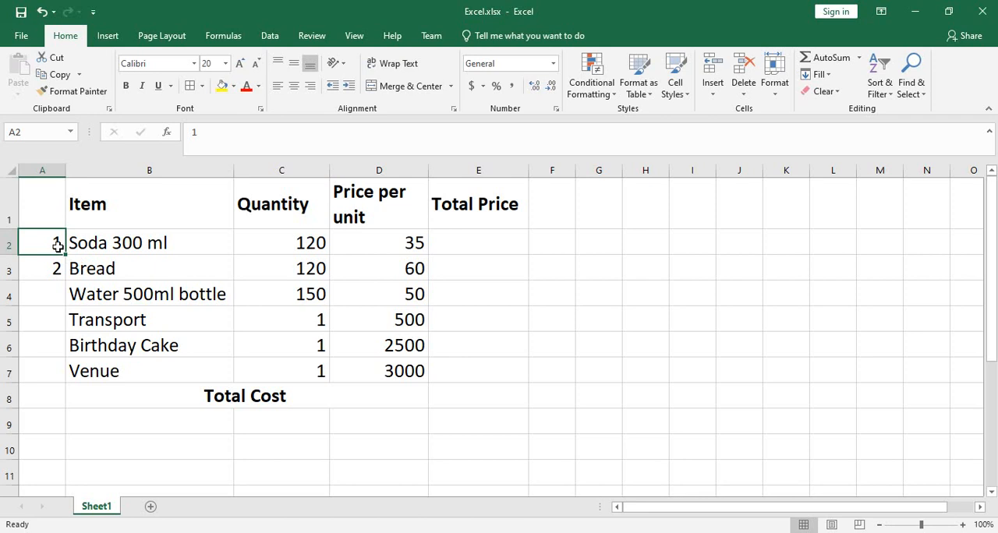
{"action": "left_click", "coordinate": [58, 268]}
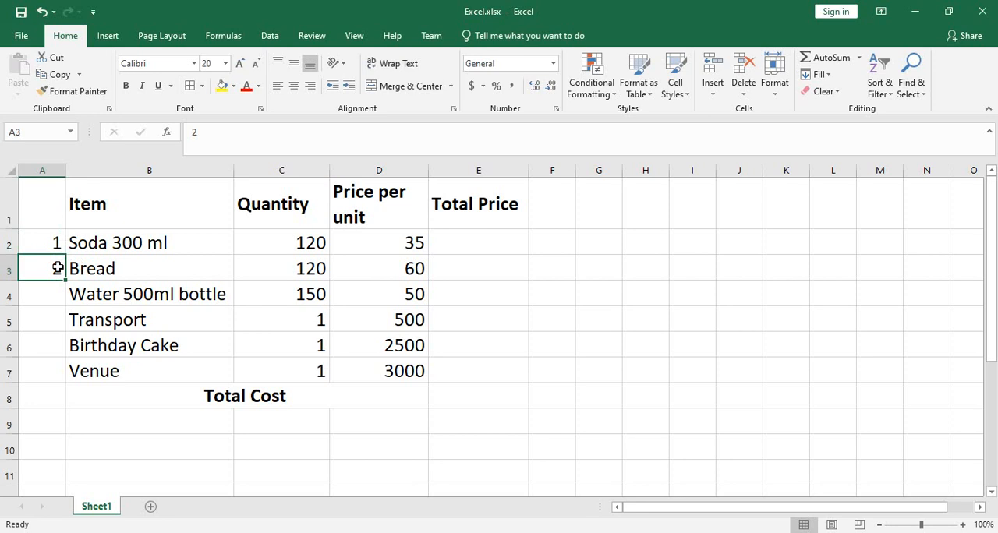
{"action": "left_click", "coordinate": [59, 242]}
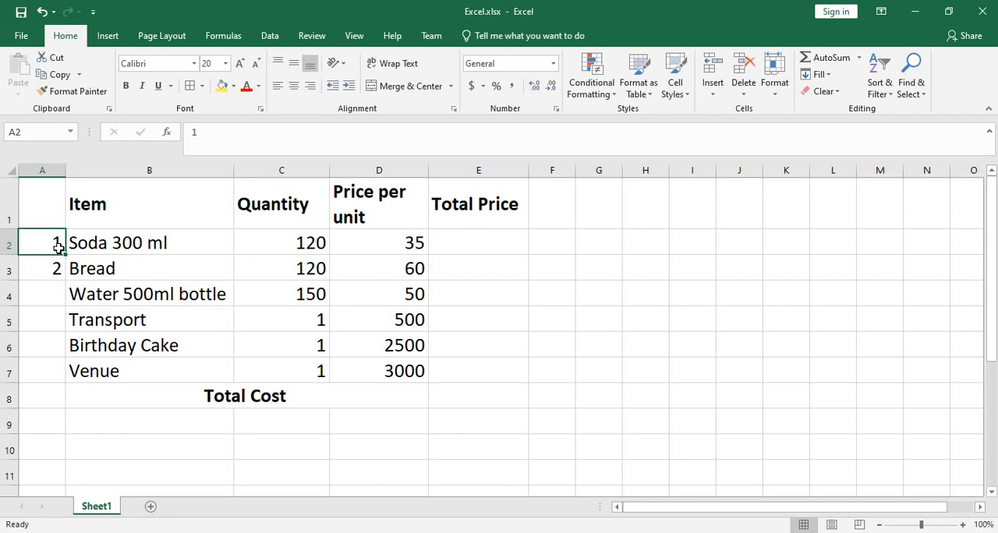
{"action": "left_click_drag", "start_coordinate": [59, 248], "coordinate": [58, 269]}
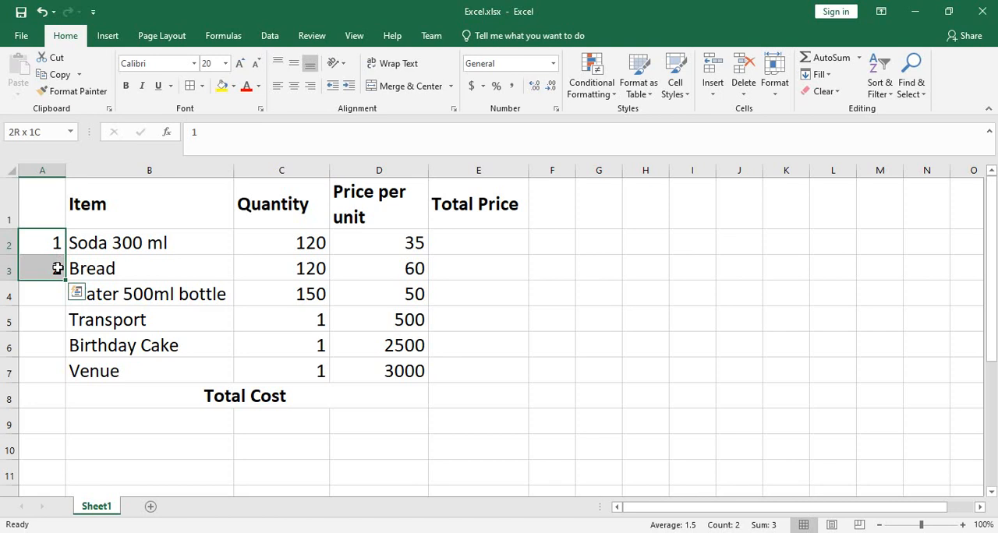
{"action": "left_click_drag", "start_coordinate": [58, 269], "coordinate": [58, 268]}
{"action": "left_click_drag", "start_coordinate": [67, 279], "coordinate": [66, 278]}
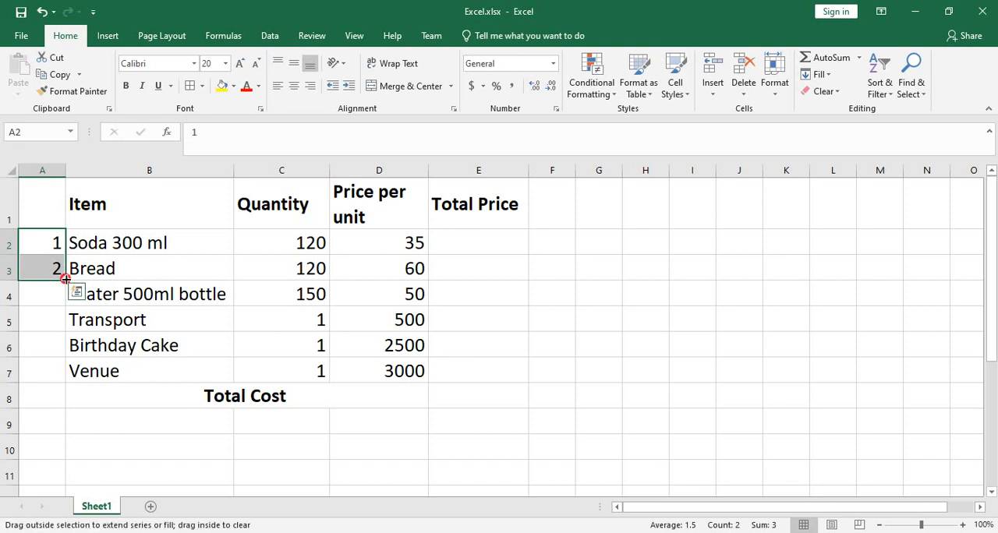
{"action": "left_click_drag", "start_coordinate": [66, 278], "coordinate": [69, 374]}
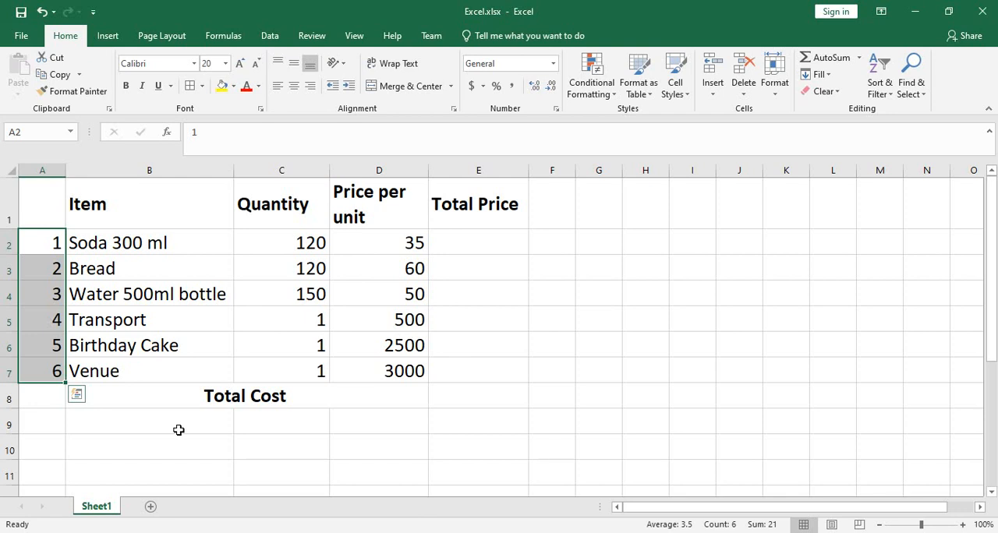
{"action": "left_click", "coordinate": [518, 390]}
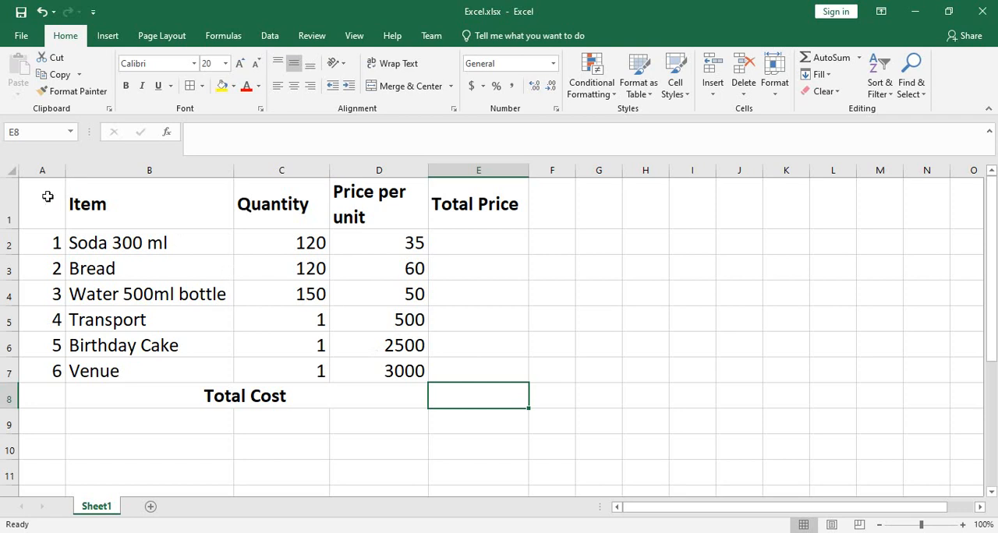
- Apply All Borders to the whole table range A1:E8
{"action": "left_click_drag", "start_coordinate": [42, 199], "coordinate": [452, 393]}
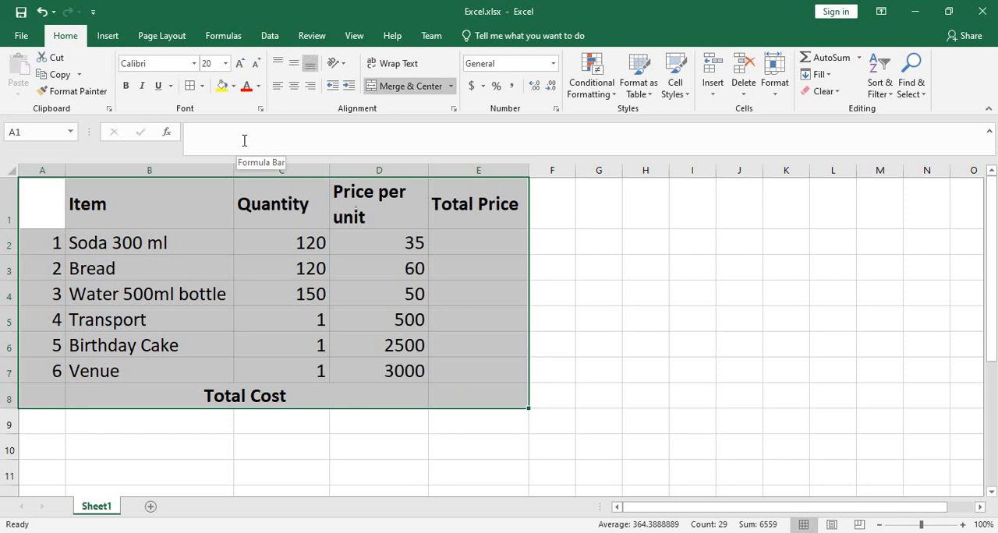
{"action": "left_click", "coordinate": [202, 86]}
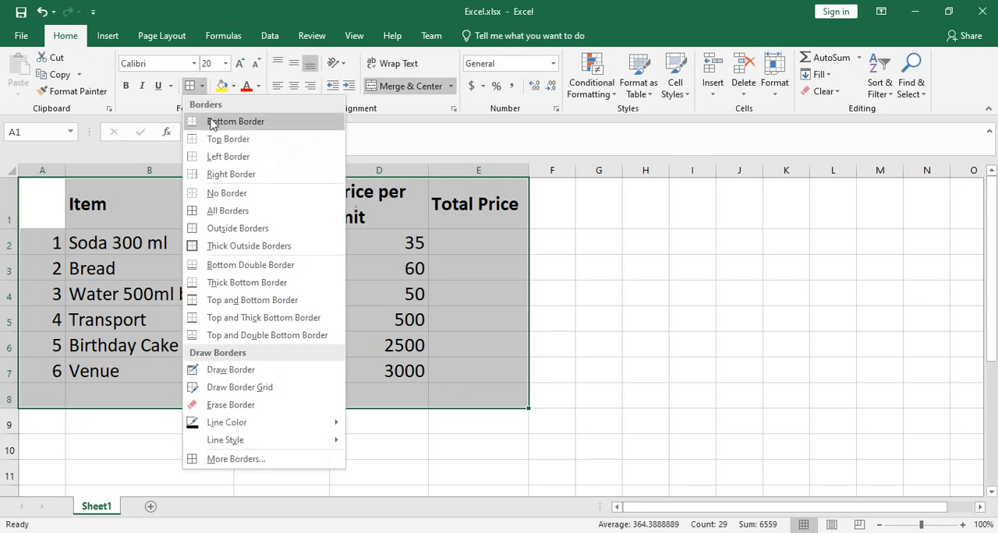
{"action": "left_click", "coordinate": [228, 211]}
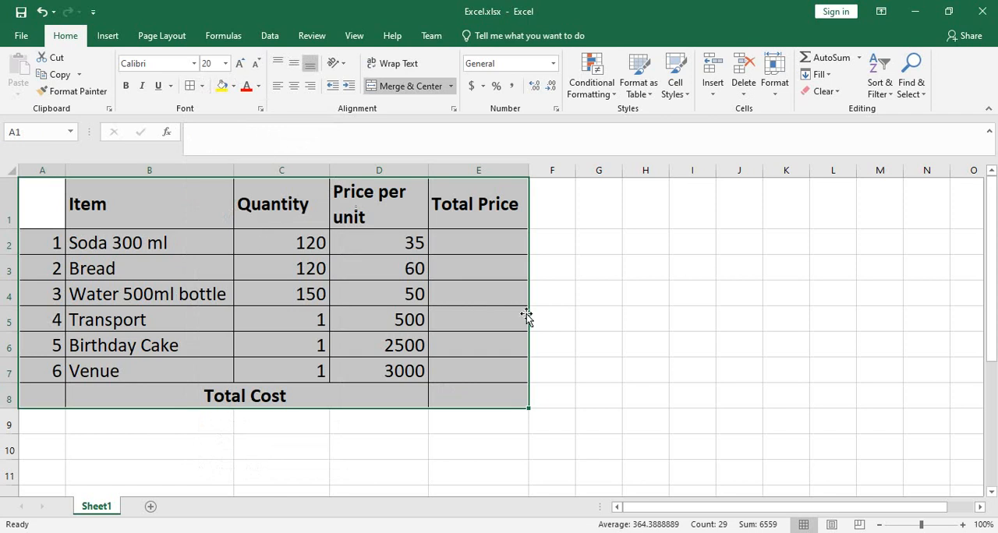
{"action": "left_click", "coordinate": [585, 326]}
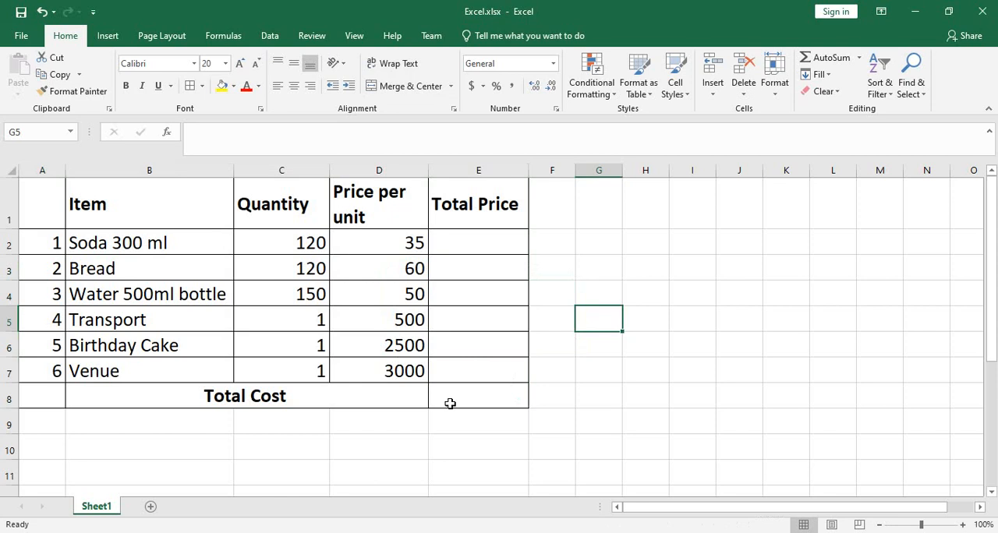
{"action": "left_click", "coordinate": [204, 89]}
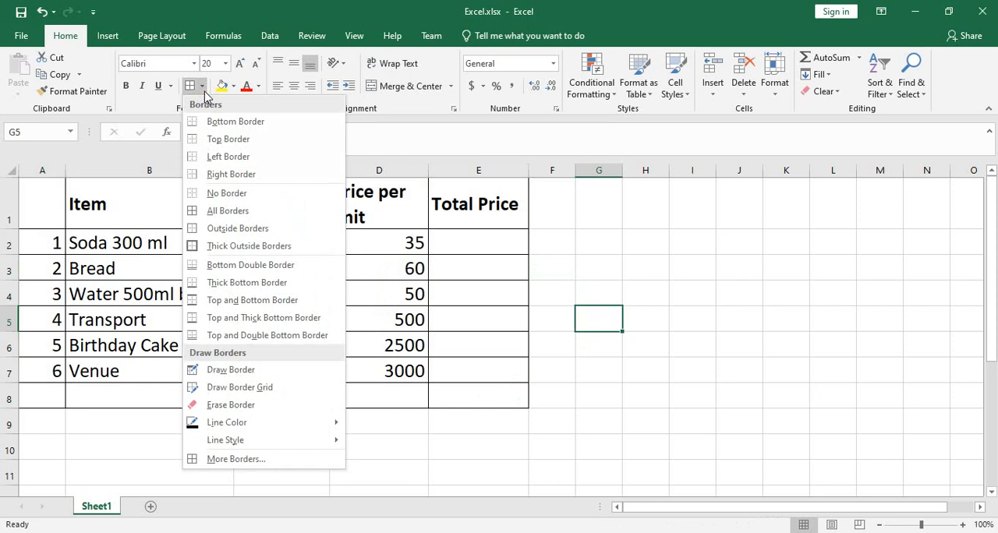
{"action": "left_click", "coordinate": [472, 413]}
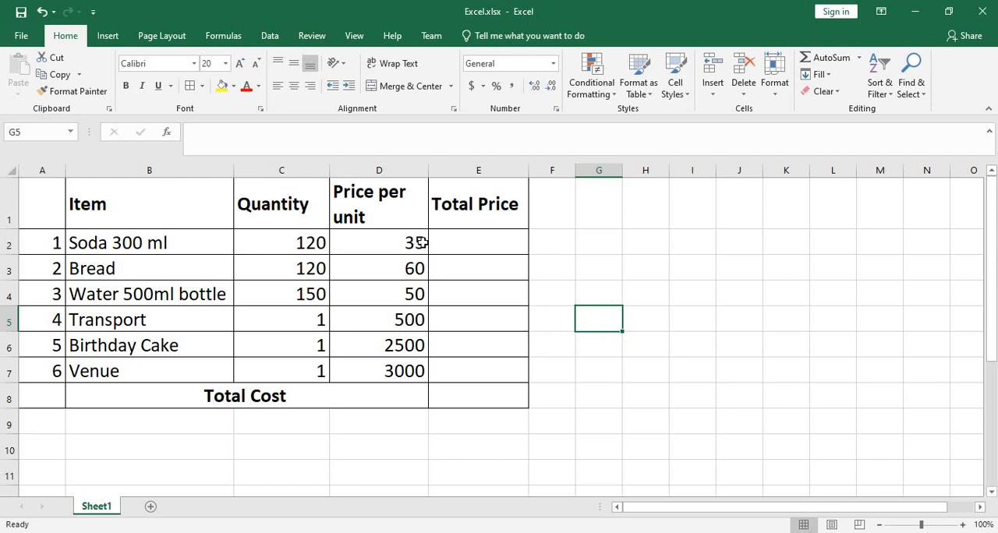
- Format the Price per unit column (D) as Currency with 2 decimal places and the $ symbol
{"action": "left_click", "coordinate": [394, 169]}
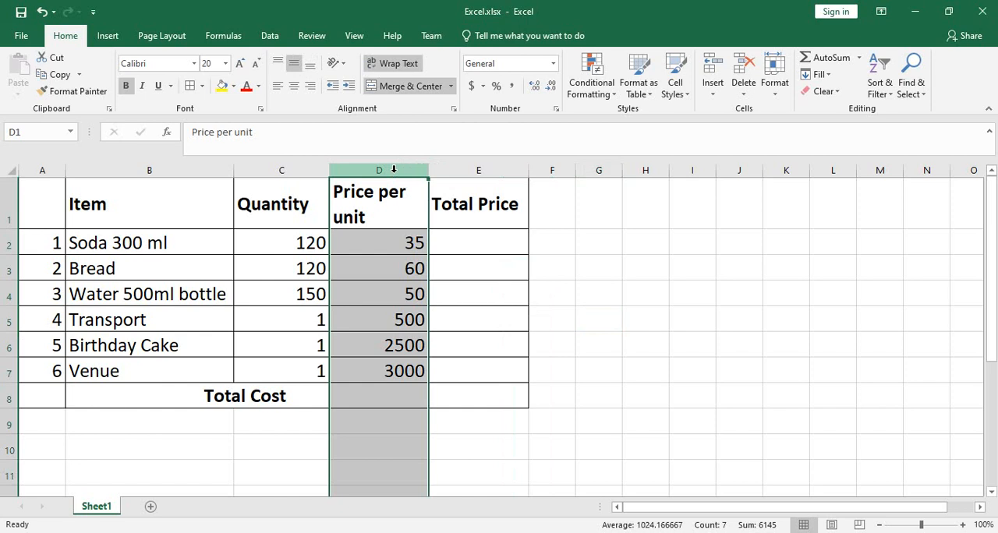
{"action": "right_click", "coordinate": [394, 171]}
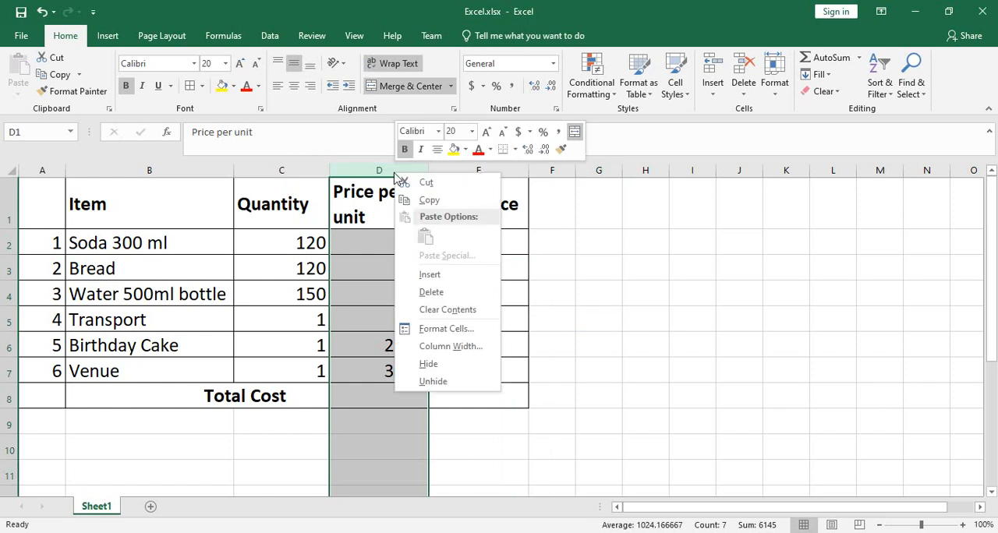
{"action": "left_click", "coordinate": [465, 334]}
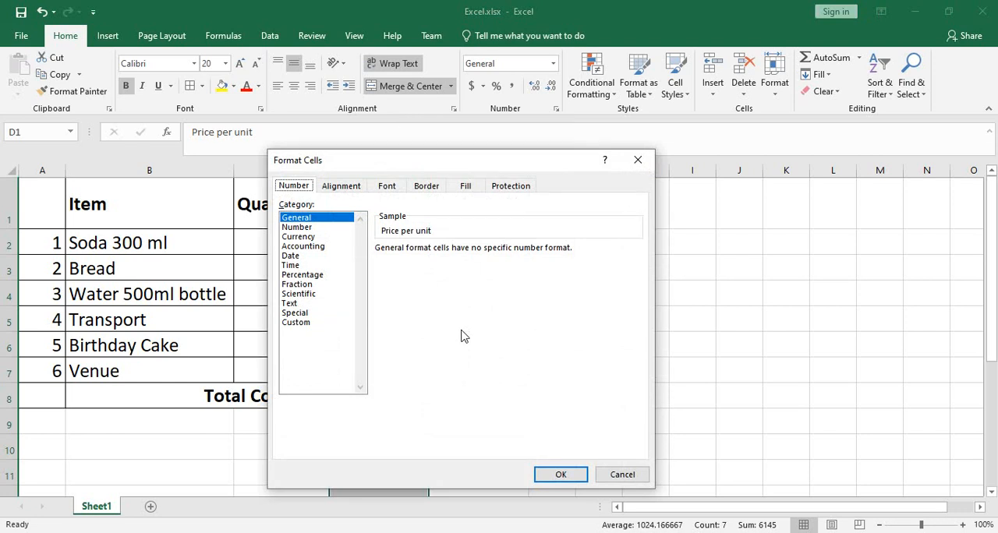
{"action": "left_click", "coordinate": [309, 238]}
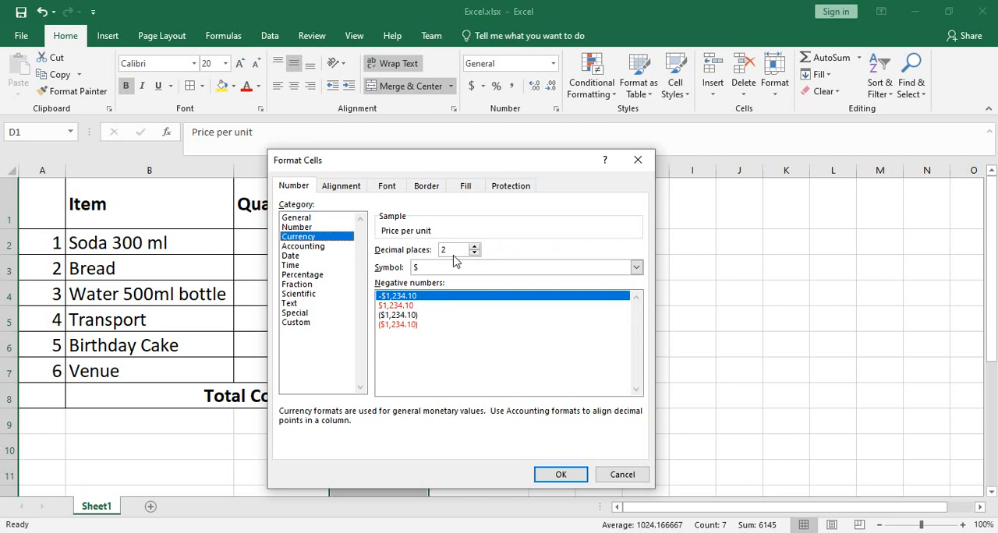
{"action": "left_click", "coordinate": [475, 253]}
{"action": "left_click", "coordinate": [475, 246]}
{"action": "left_click", "coordinate": [636, 267]}
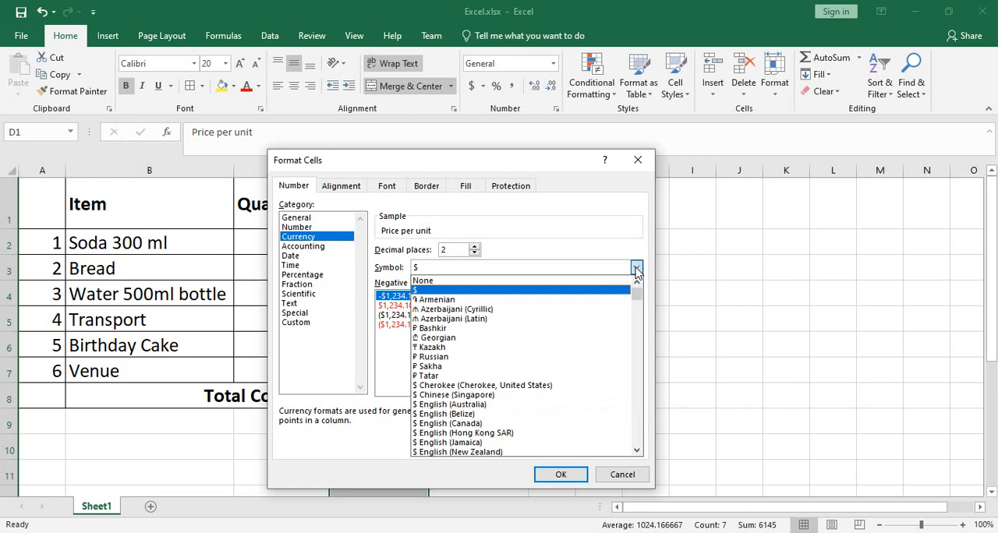
{"action": "left_click", "coordinate": [637, 269]}
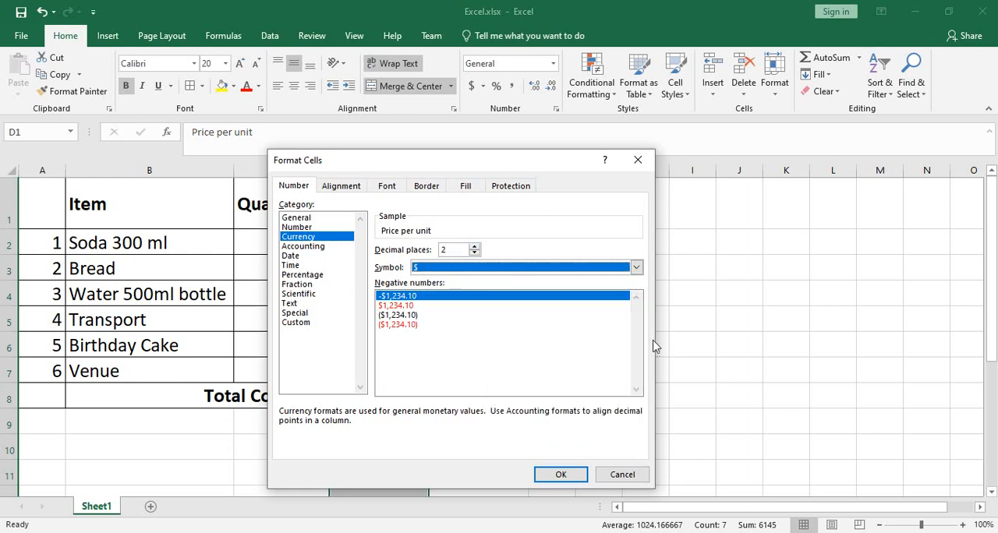
{"action": "left_click", "coordinate": [562, 475]}
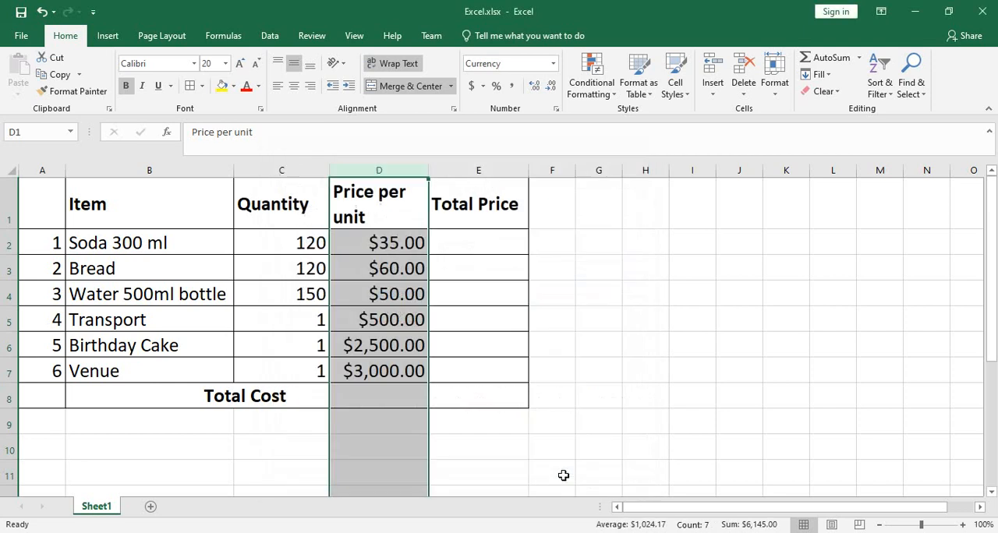
{"action": "left_click", "coordinate": [624, 405]}
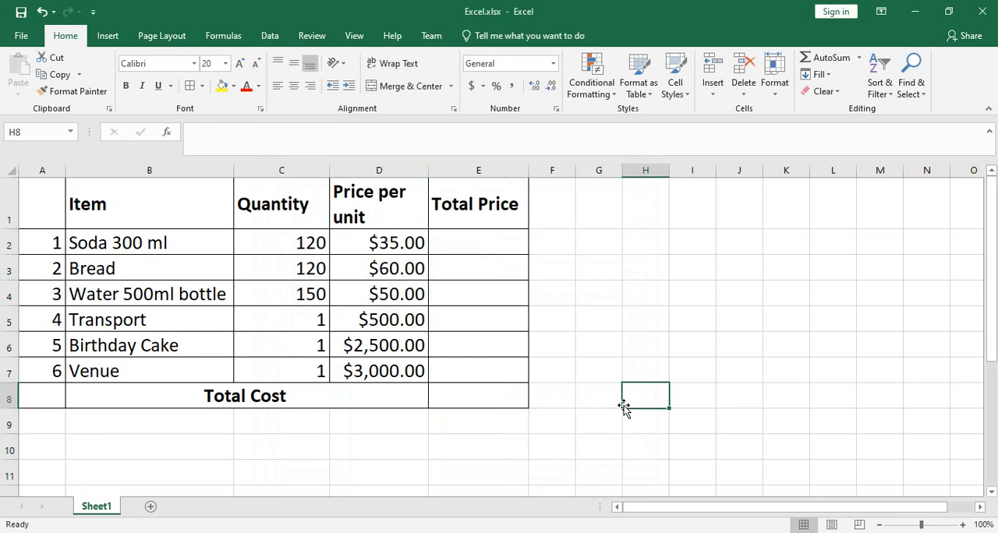
- Format the Total Price column (E) as Currency with 2 decimal places and the $ symbol
{"action": "left_click", "coordinate": [486, 169]}
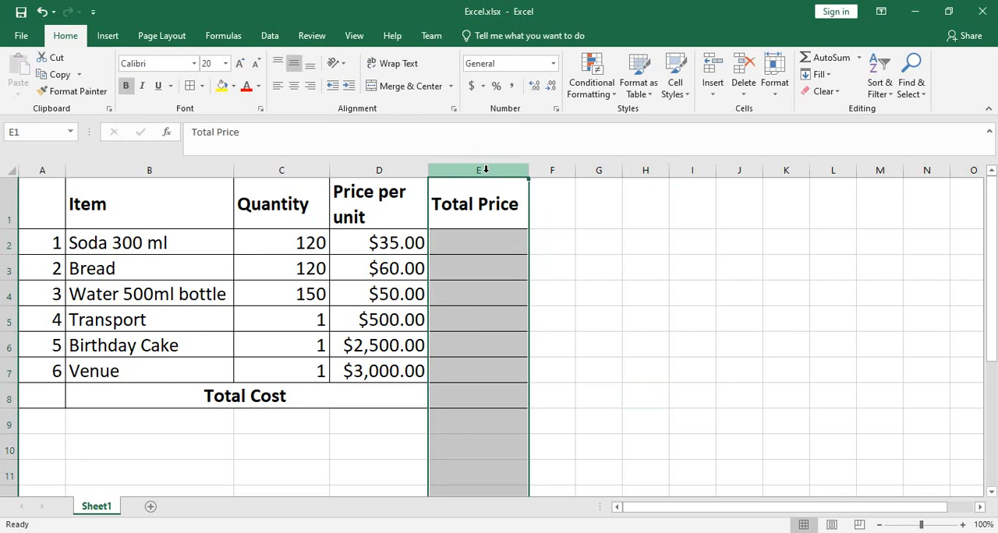
{"action": "right_click", "coordinate": [486, 169]}
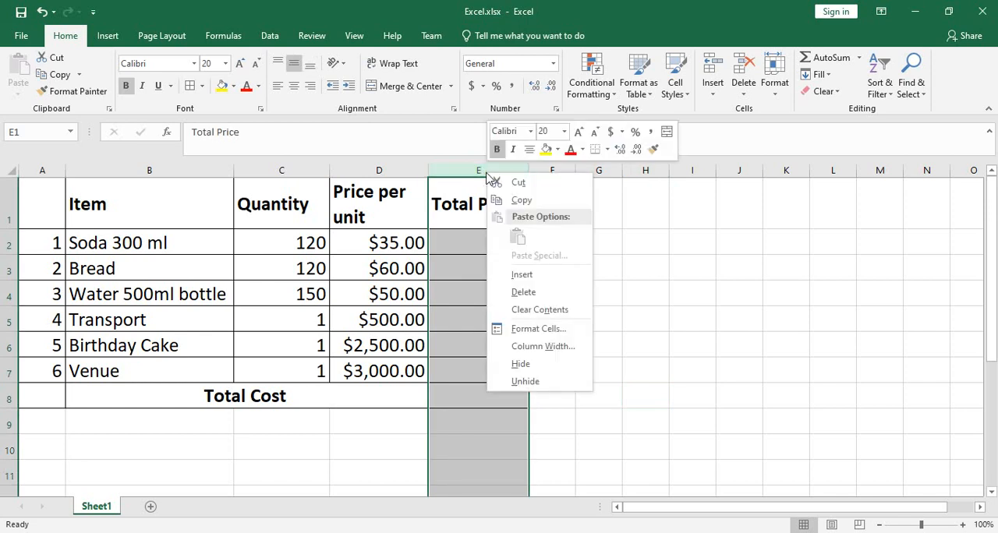
{"action": "left_click", "coordinate": [537, 329]}
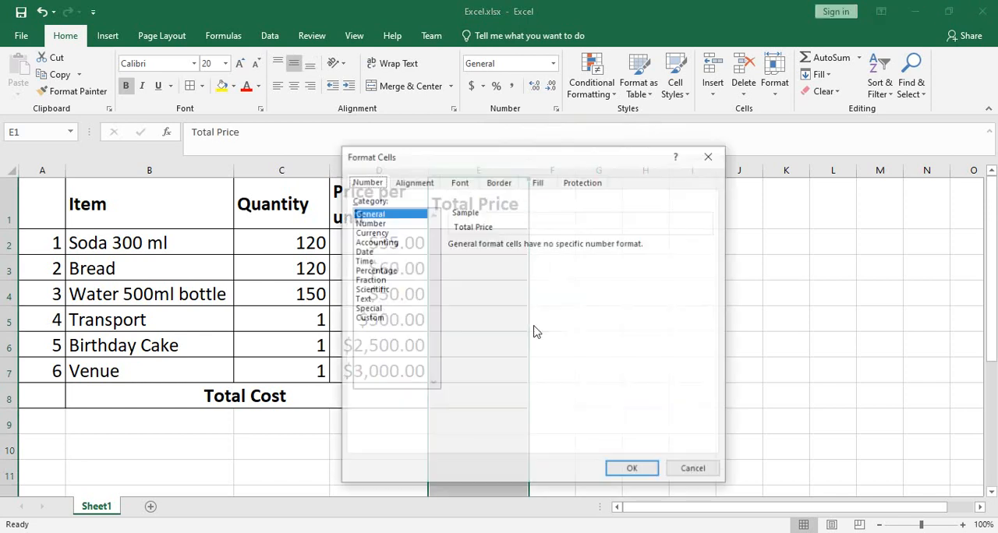
{"action": "left_click", "coordinate": [378, 232]}
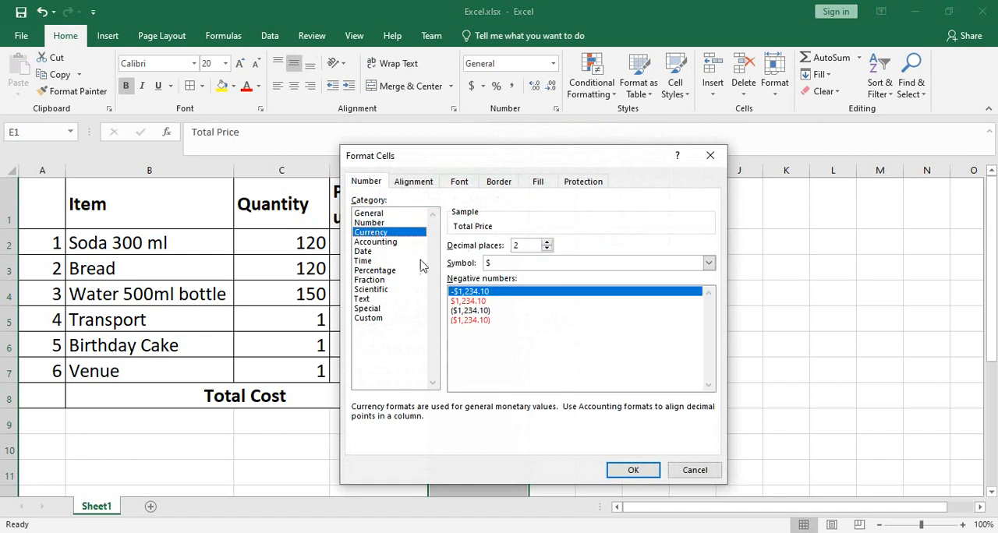
{"action": "left_click", "coordinate": [632, 470]}
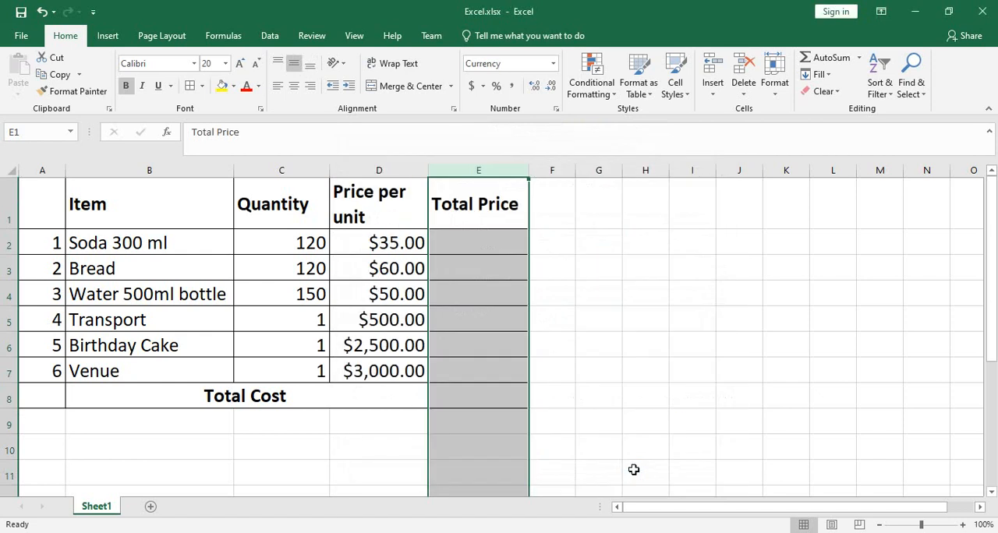
{"action": "left_click", "coordinate": [637, 388]}
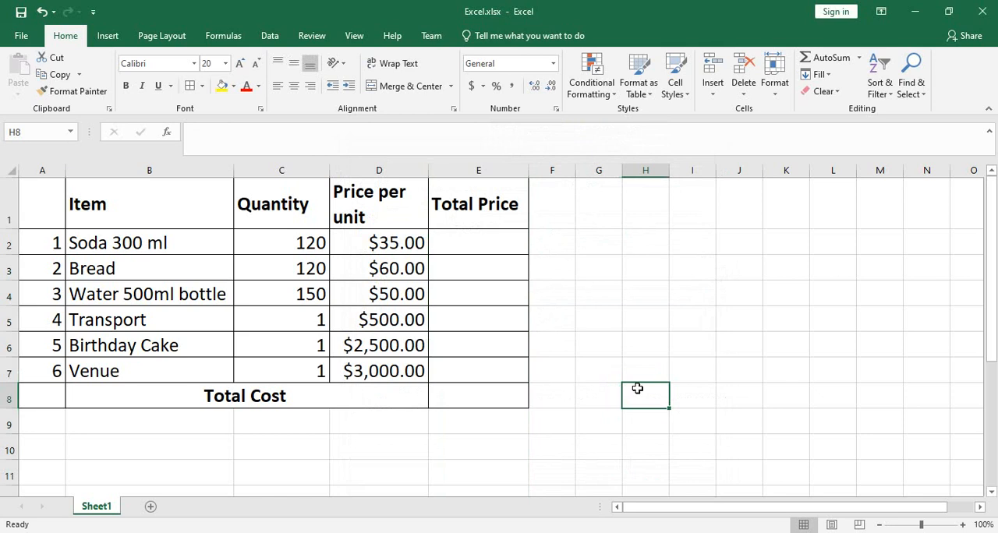
- Calculate the total price of Soda 300 ml in cell E2 with the formula =C2*D2
{"action": "left_click", "coordinate": [484, 243]}
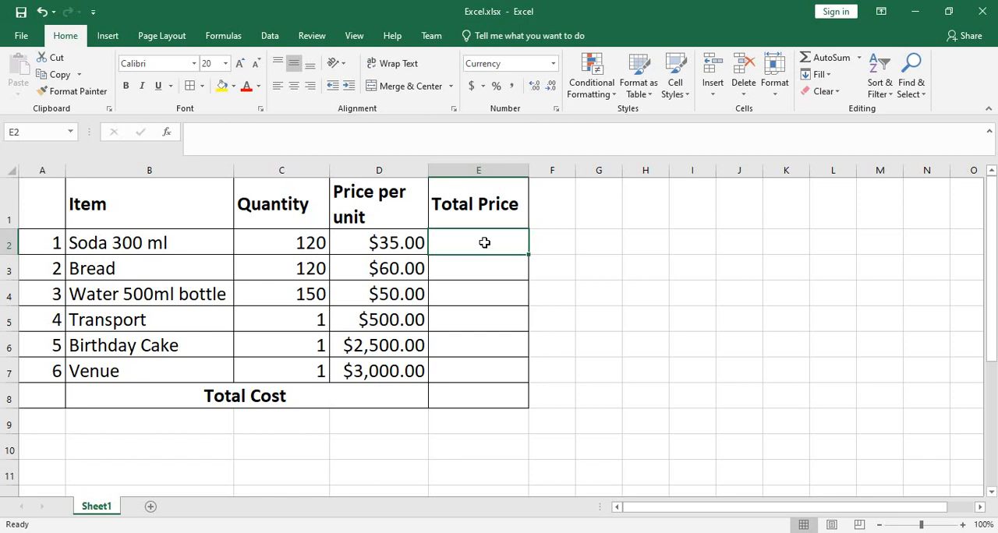
{"action": "type", "text": "="}
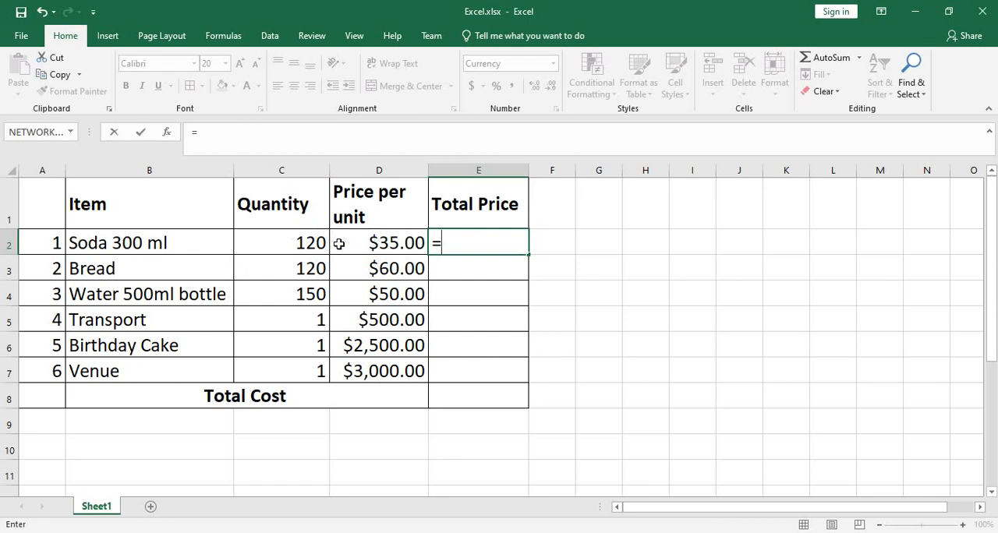
{"action": "left_click", "coordinate": [297, 242]}
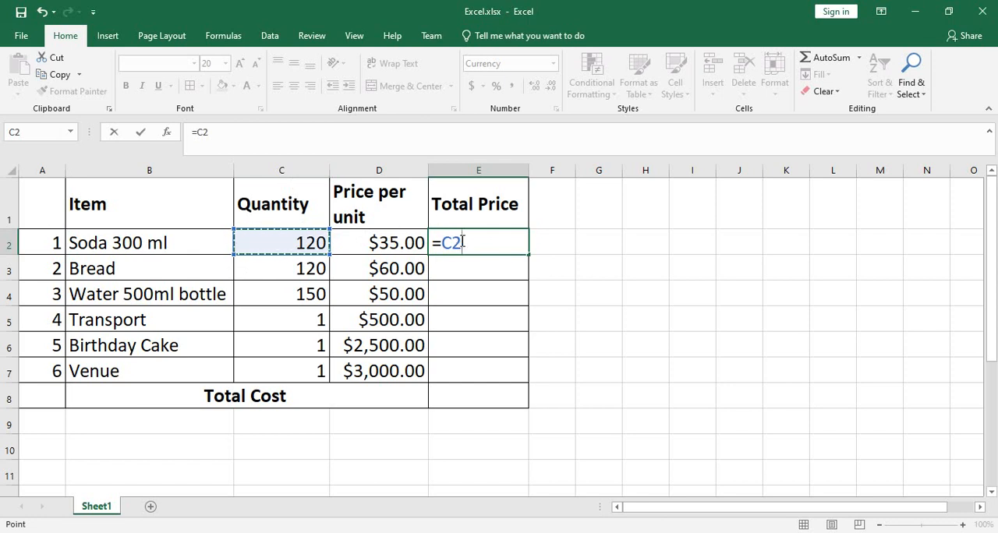
{"action": "left_click", "coordinate": [462, 242]}
{"action": "type", "text": "*"}
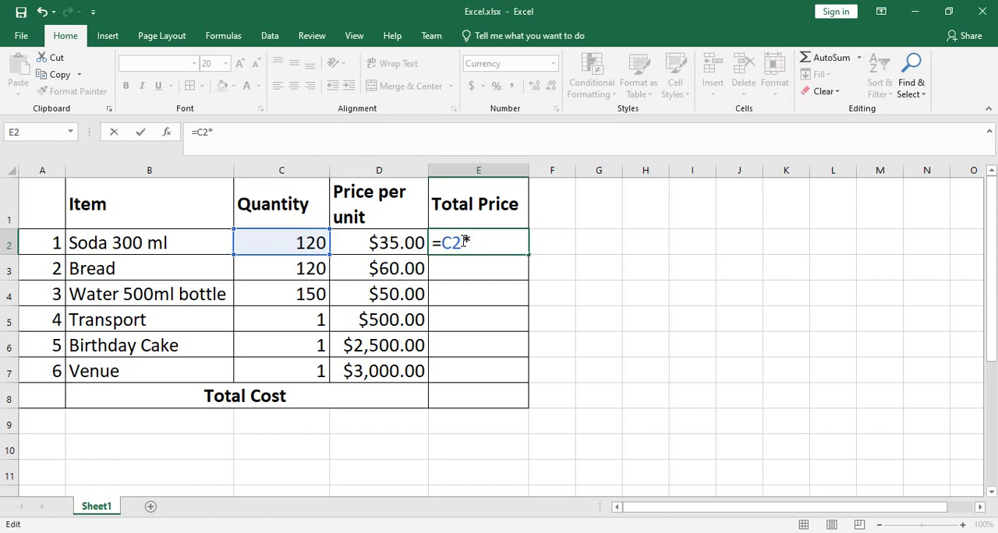
{"action": "type", "text": "D"}
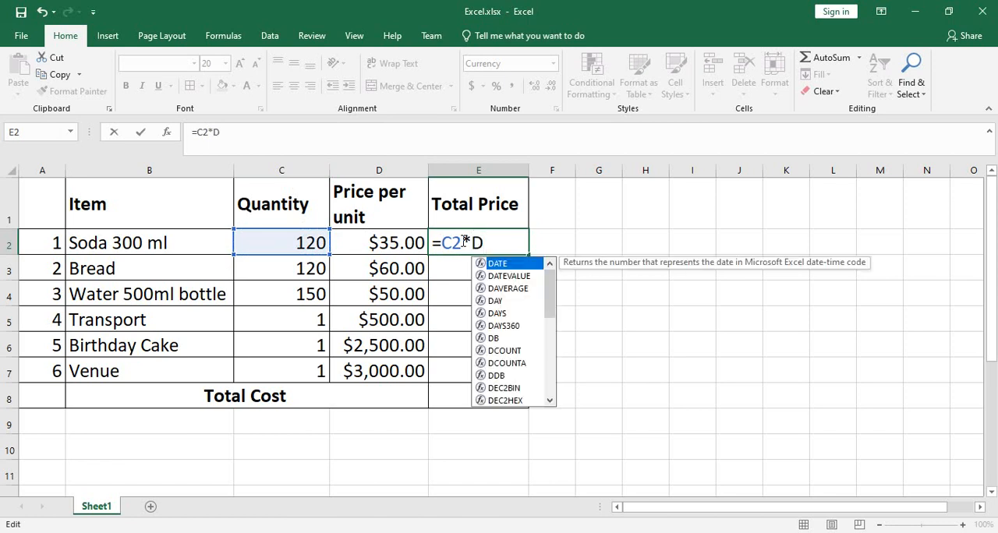
{"action": "type", "text": "2"}
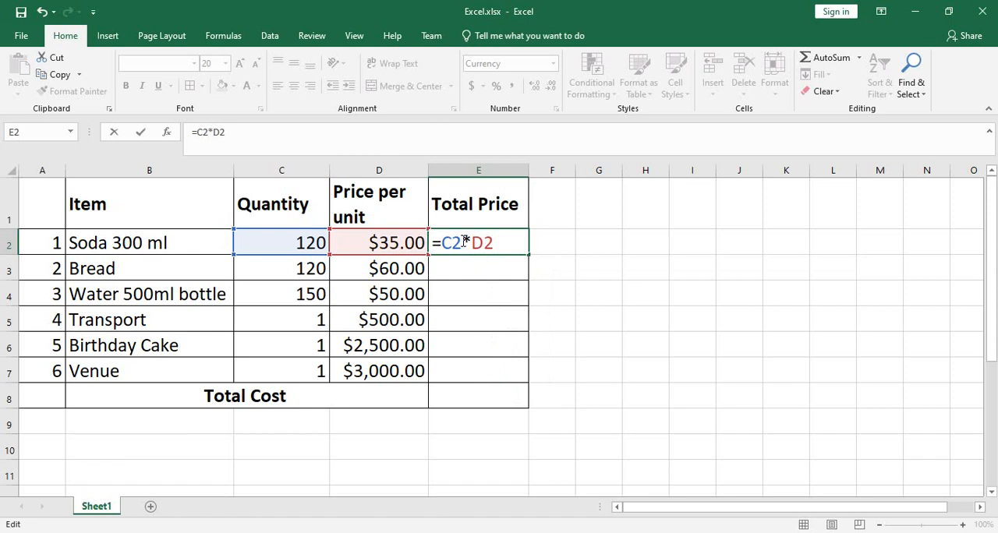
{"action": "key", "text": "Return"}
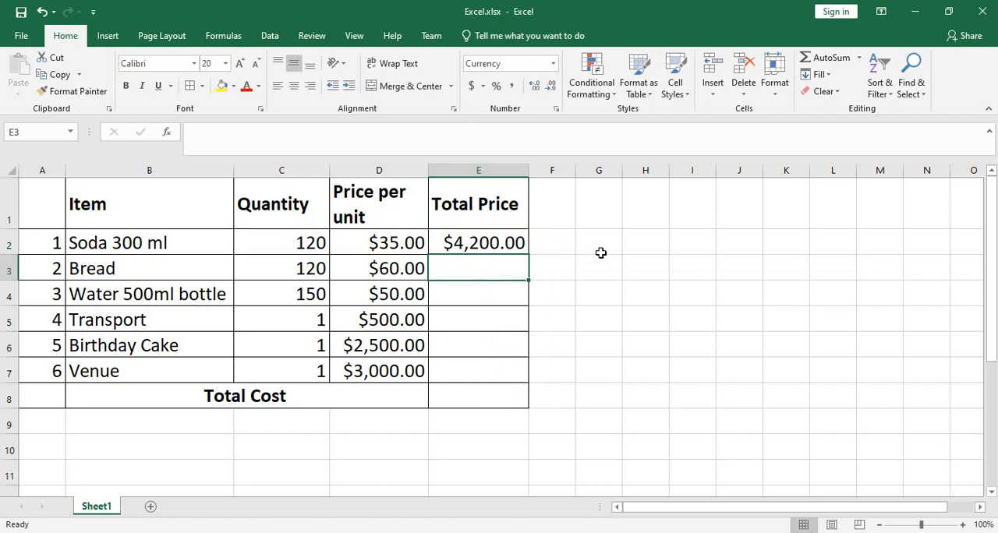
- Replace the multiplication formula in cell E2 with =PRODUCT(C2:D2)
{"action": "left_click", "coordinate": [478, 239]}
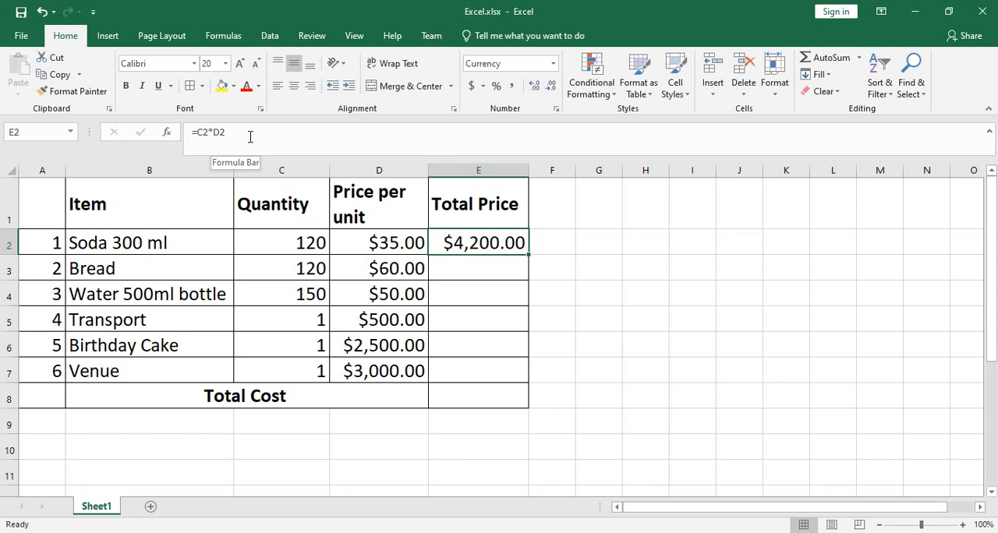
{"action": "double_click", "coordinate": [459, 244]}
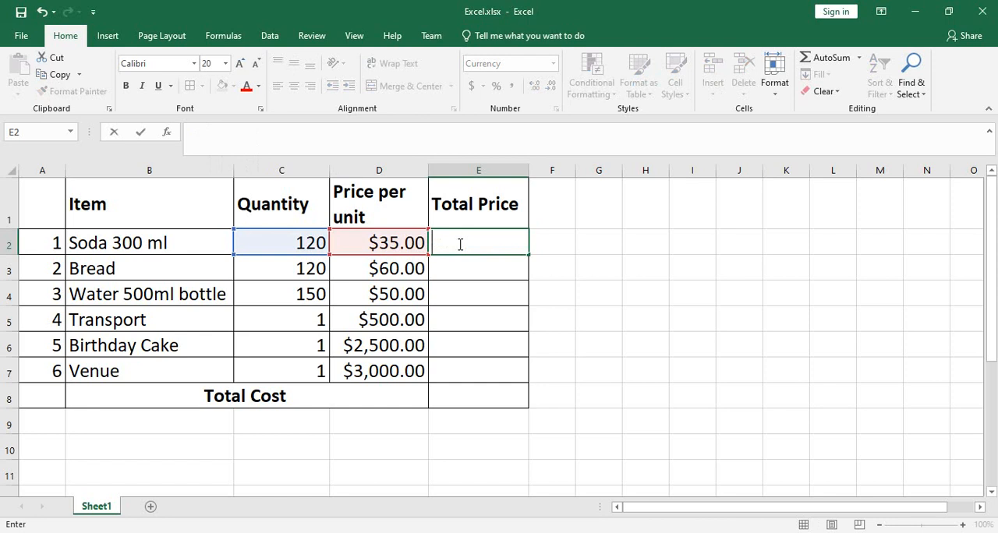
{"action": "type", "text": "="}
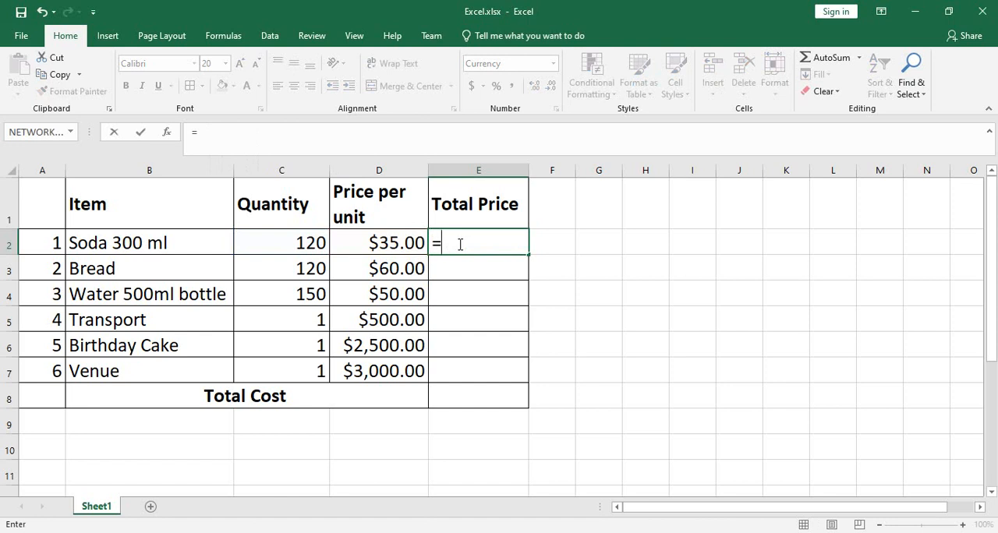
{"action": "type", "text": "product"}
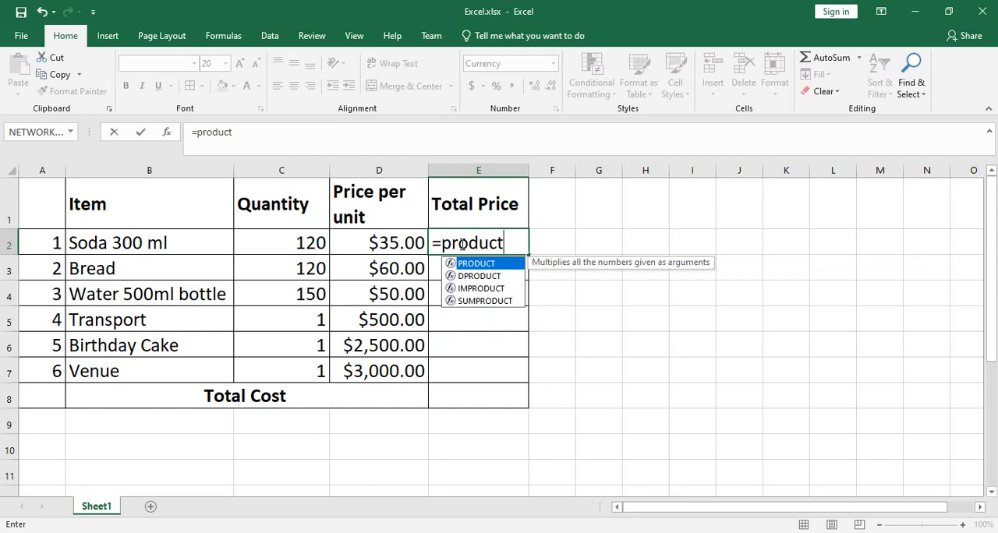
{"action": "type", "text": "("}
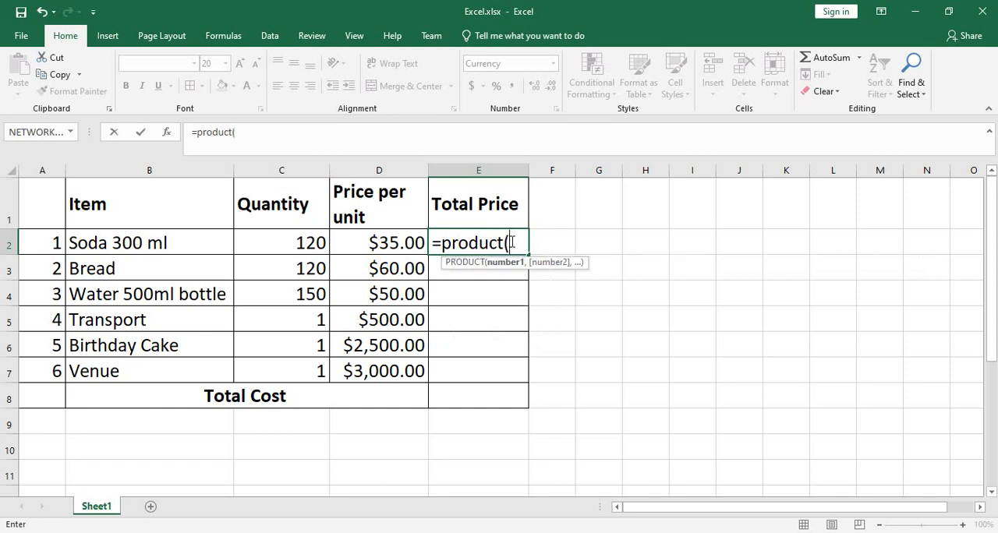
{"action": "type", "text": "c2"}
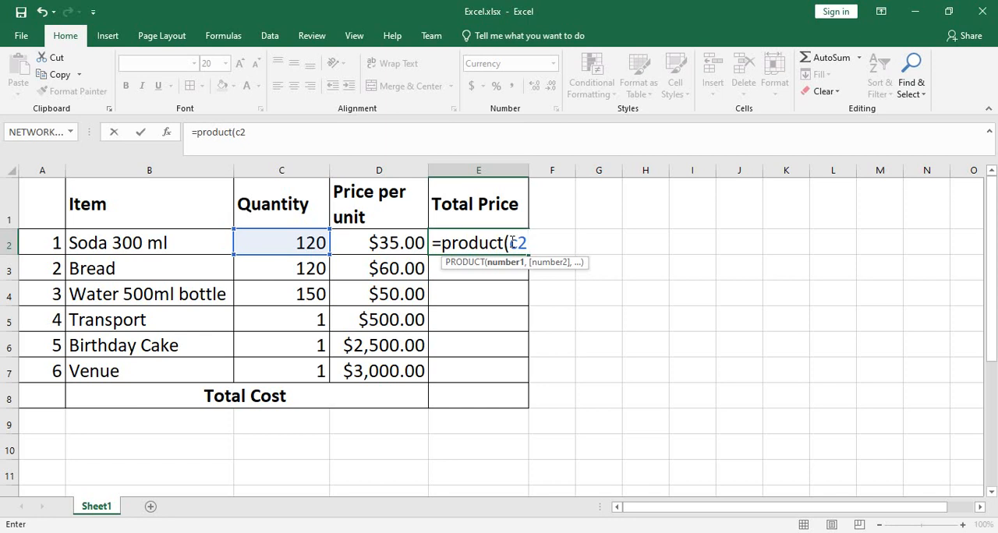
{"action": "type", "text": ":d2)"}
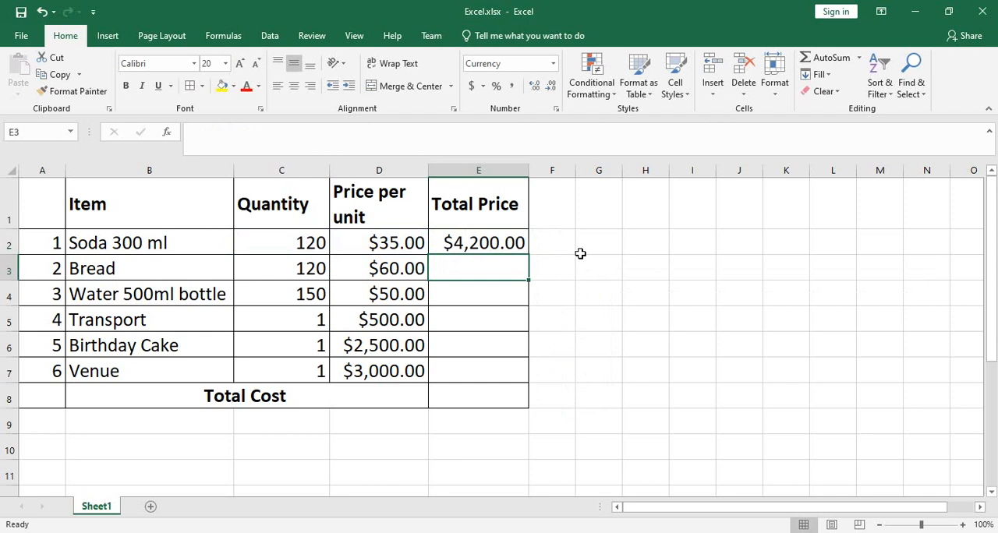
{"action": "left_click", "coordinate": [504, 240]}
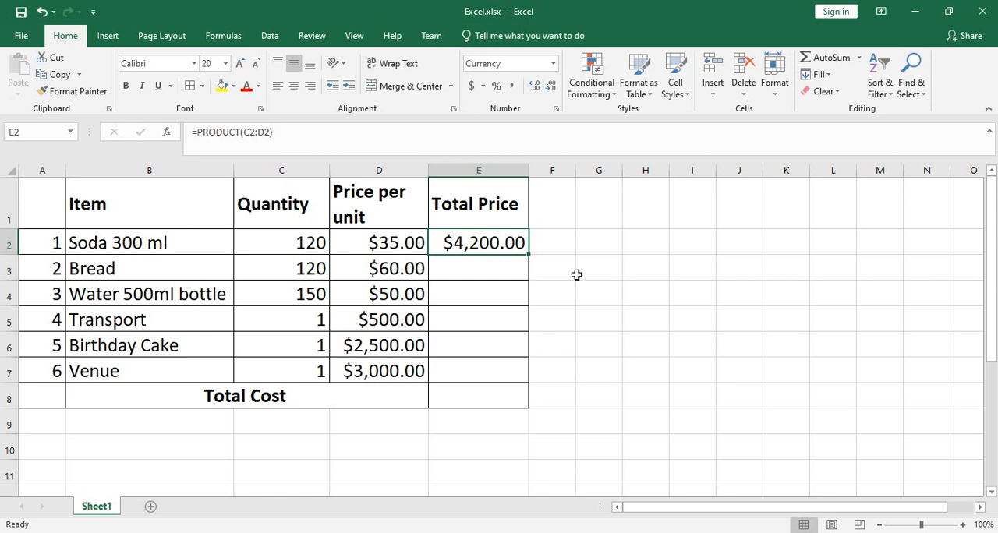
- Fill the PRODUCT formula from E2 down to E7 to calculate the total price of every item through Venue
{"action": "left_click", "coordinate": [489, 275]}
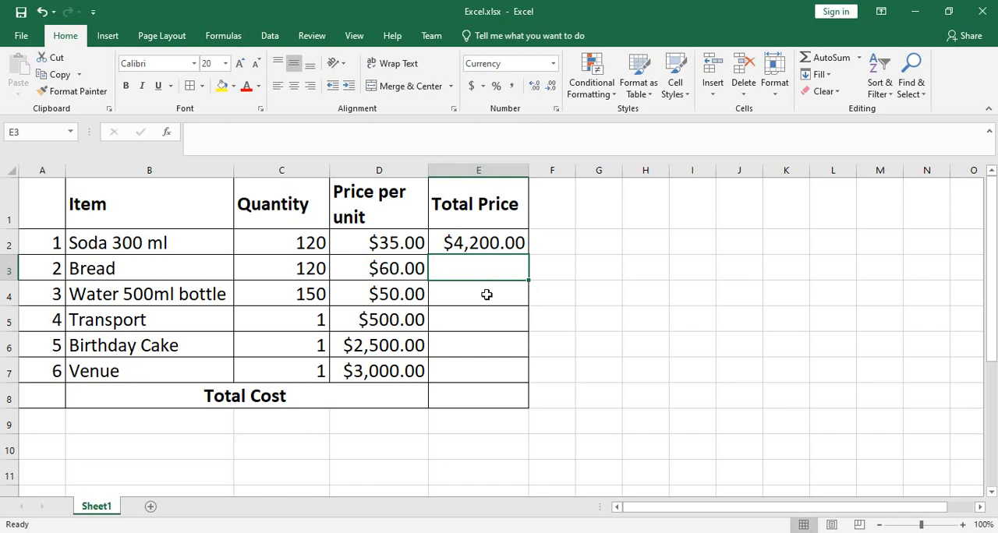
{"action": "left_click", "coordinate": [502, 244]}
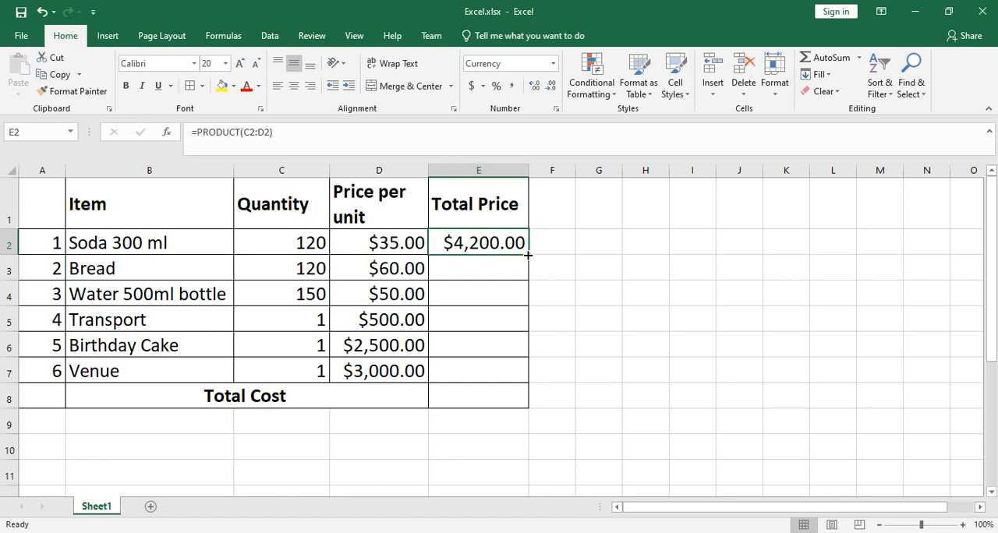
{"action": "left_click_drag", "start_coordinate": [528, 255], "coordinate": [540, 372]}
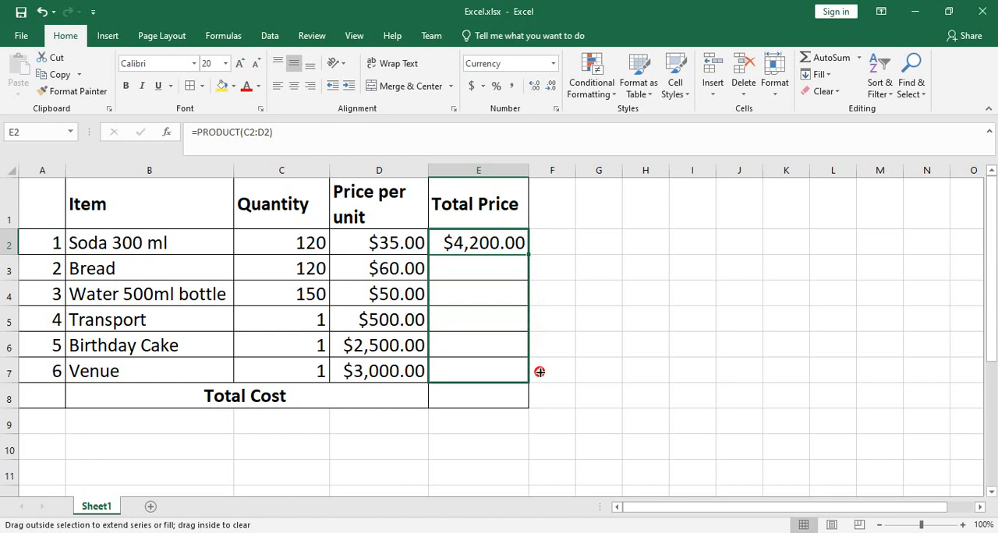
{"action": "left_click_drag", "start_coordinate": [540, 372], "coordinate": [539, 372]}
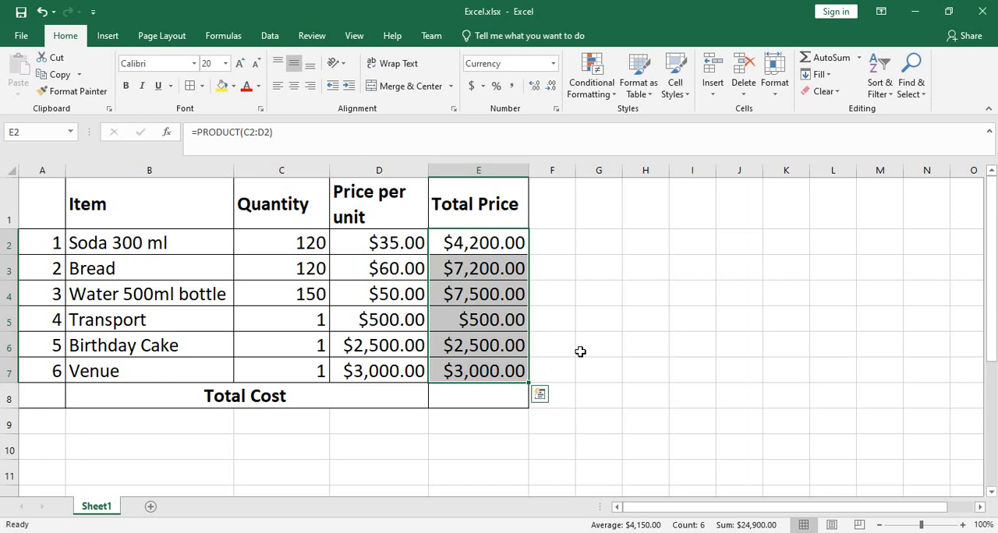
{"action": "left_click", "coordinate": [505, 323]}
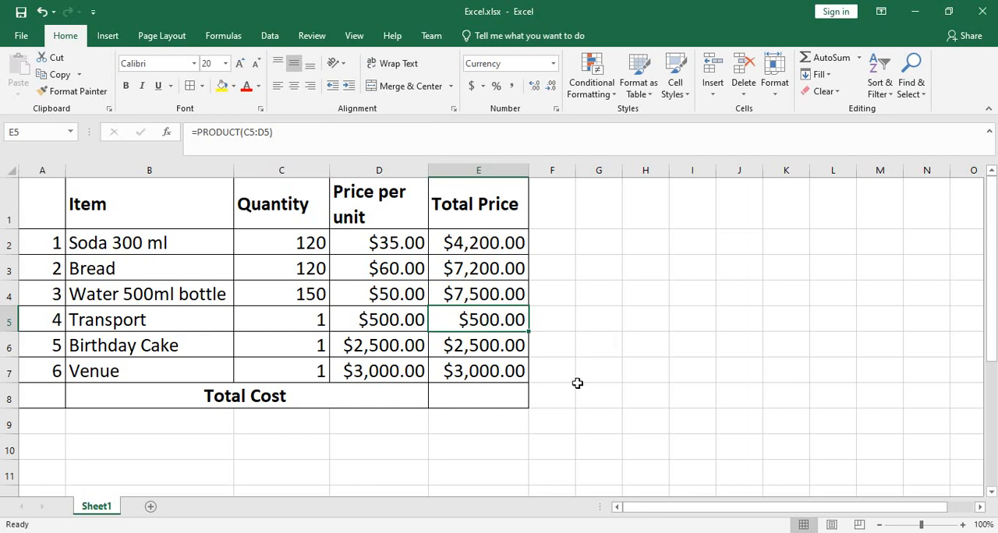
- Calculate the Total Cost in cell E8 with the formula =SUM(E2:E7)
{"action": "left_click", "coordinate": [480, 398]}
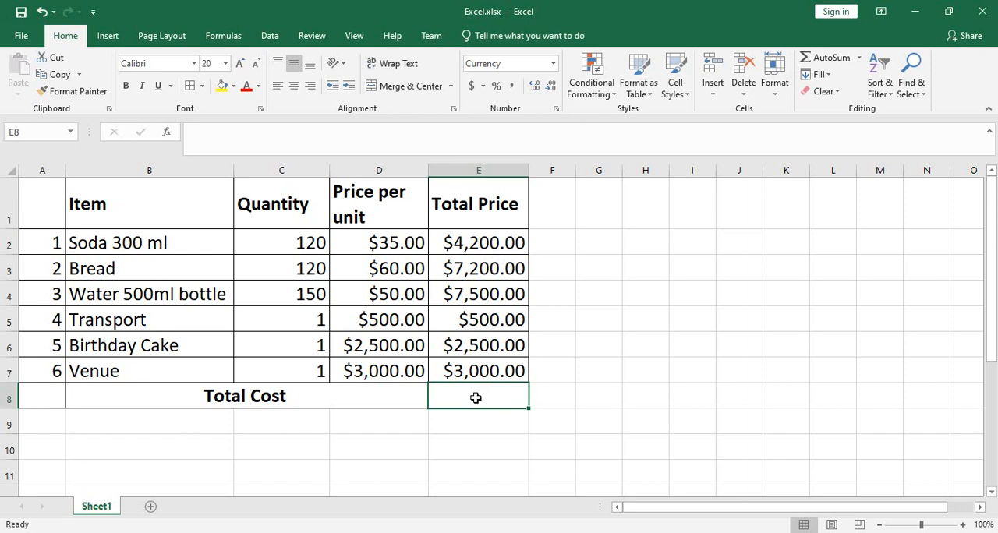
{"action": "type", "text": "=su"}
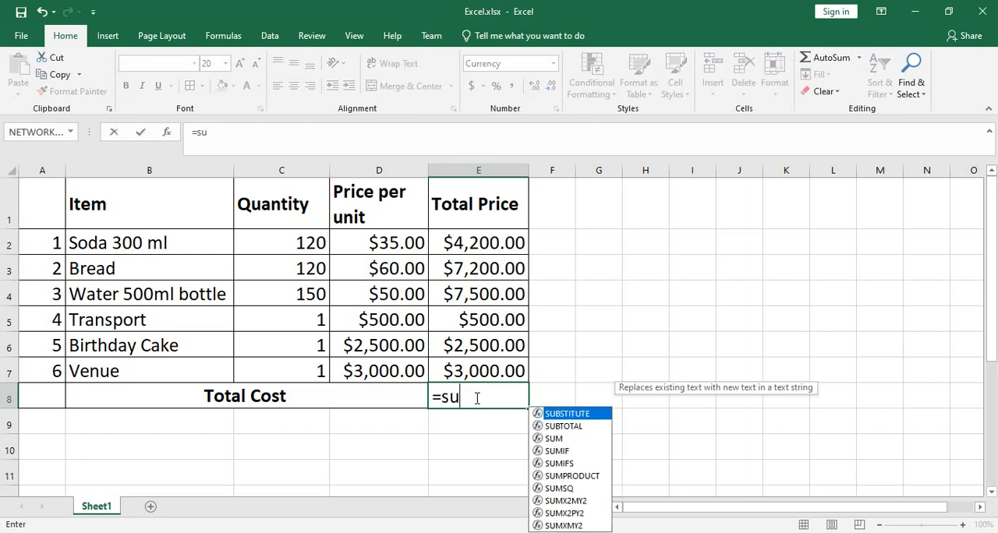
{"action": "type", "text": "m("}
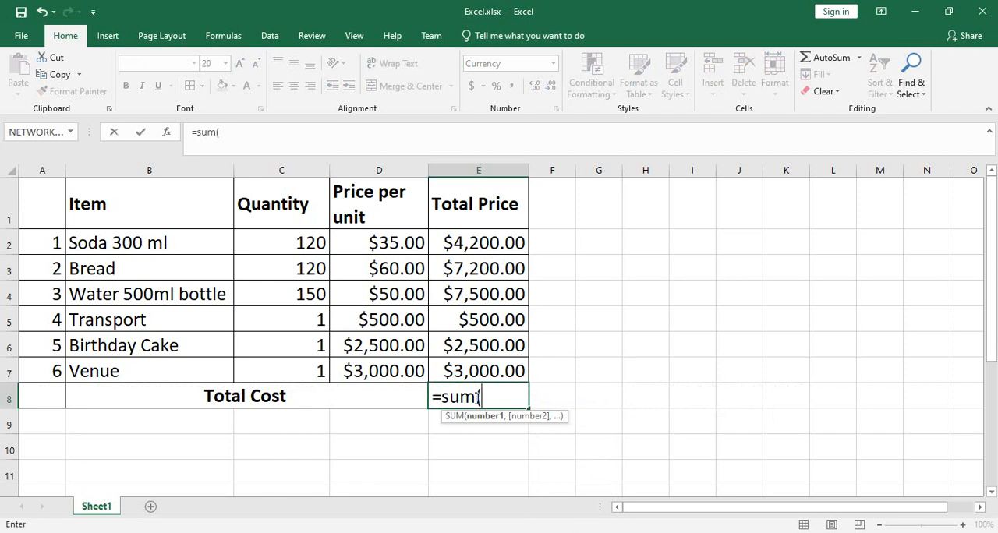
{"action": "type", "text": "e"}
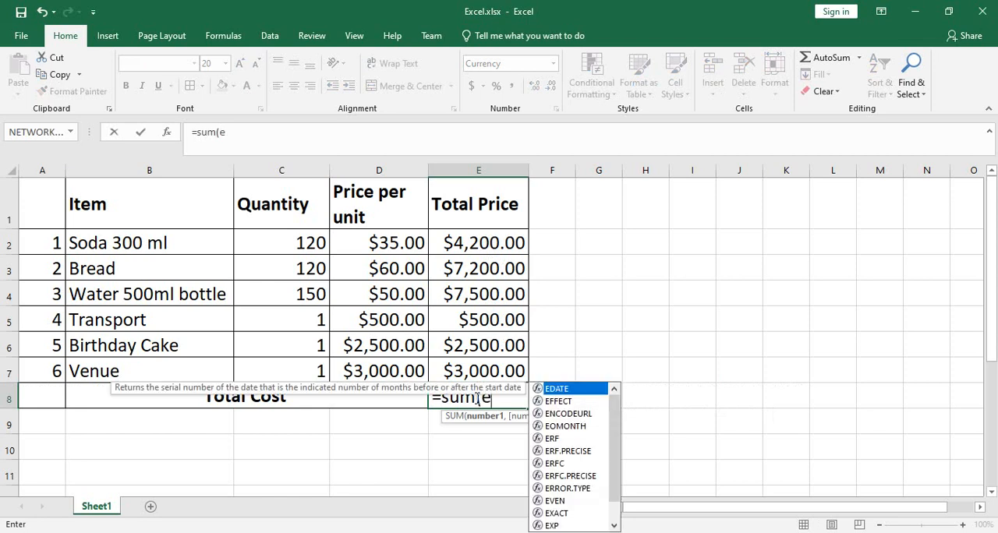
{"action": "type", "text": "2:"}
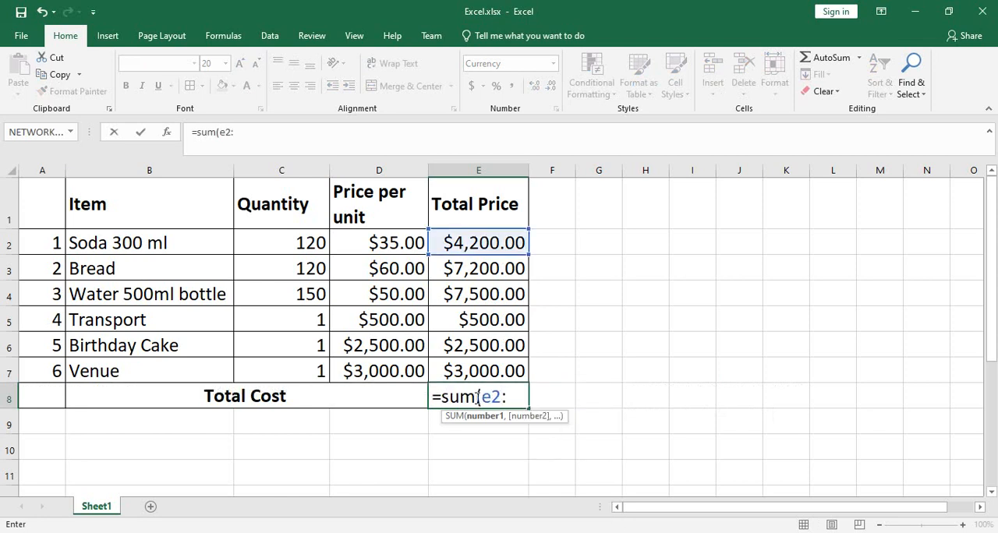
{"action": "type", "text": "e7"}
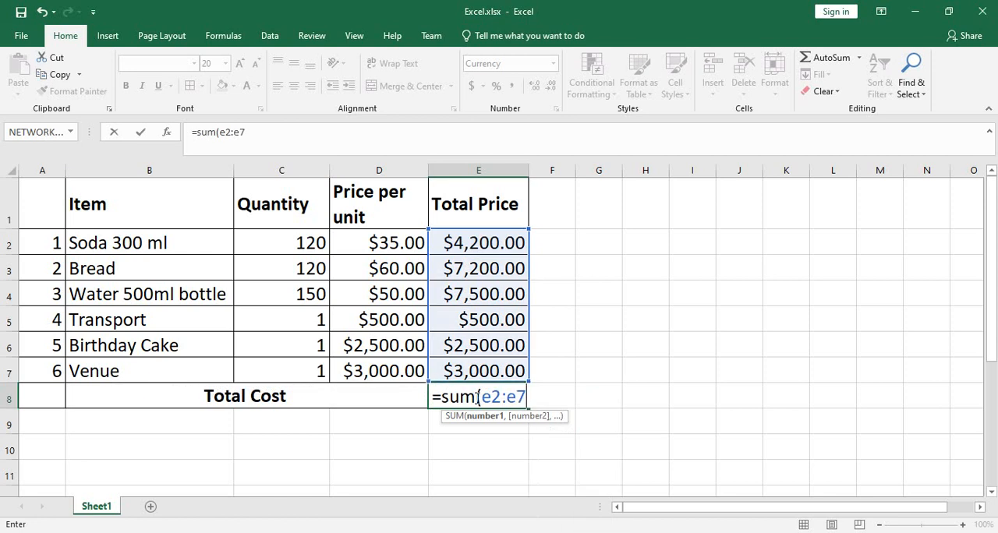
{"action": "type", "text": ")"}
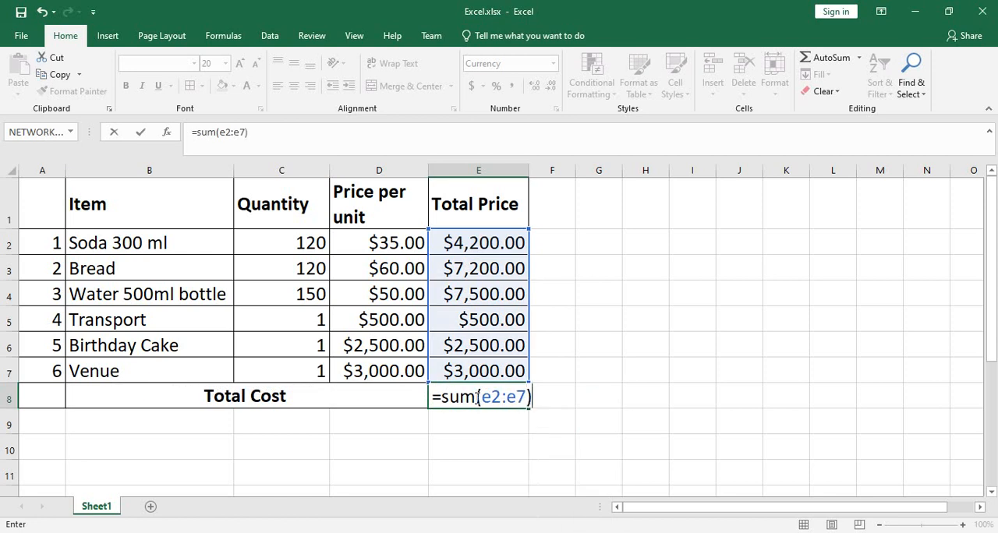
{"action": "key", "text": "Return"}
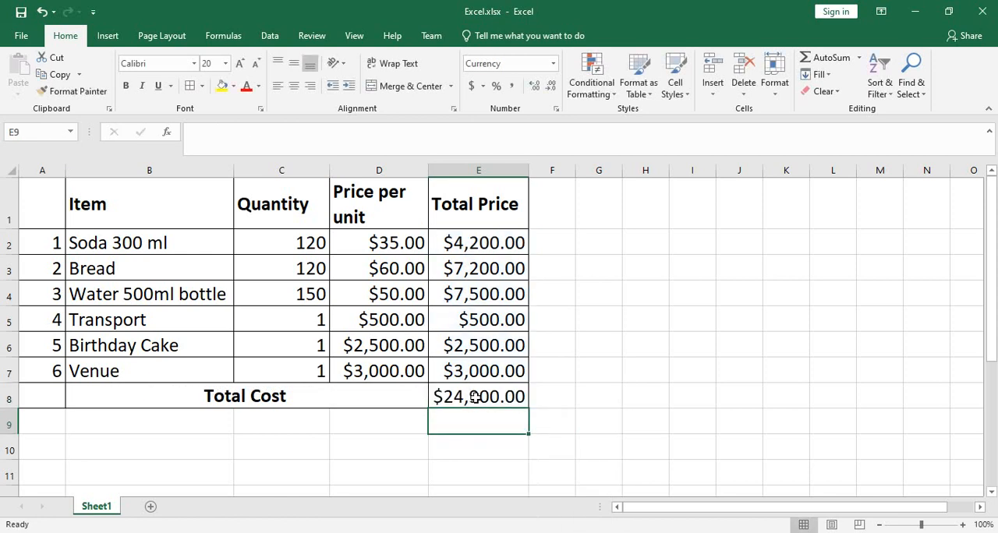